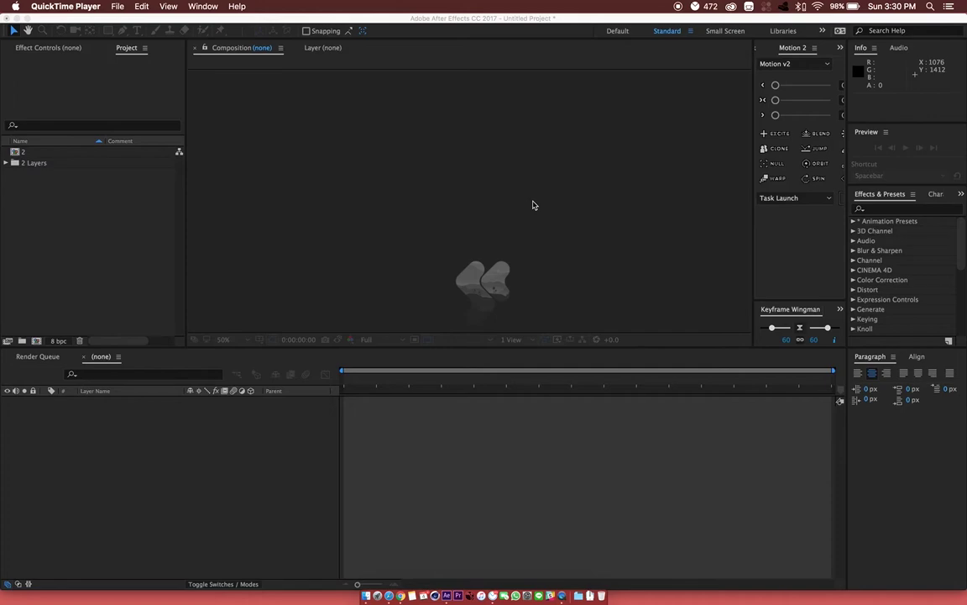
Step: Widen the Motion 2 panel in After Effects, then switch over to Safari
left_click(761, 254)
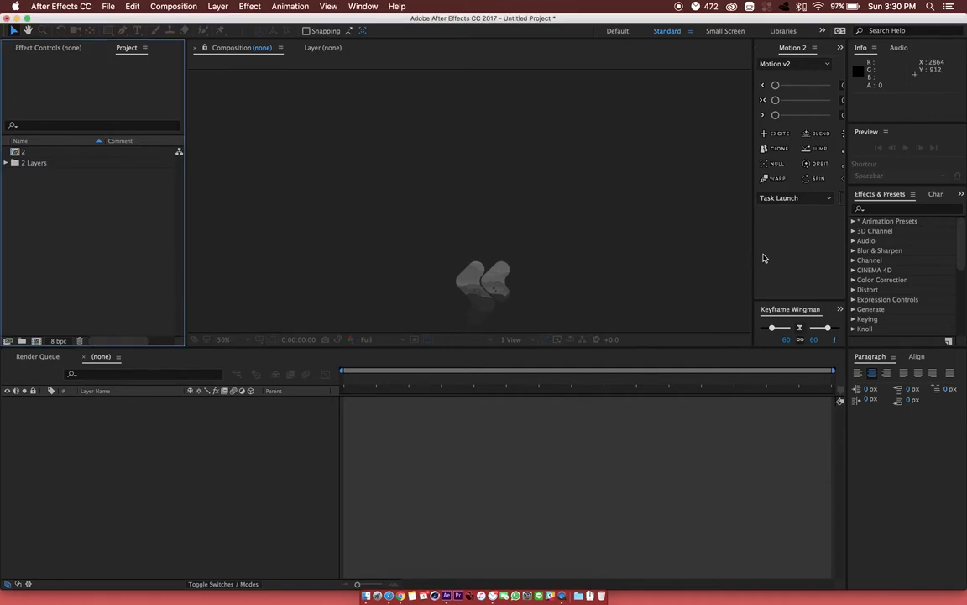
left_click_drag(754, 256, 663, 258)
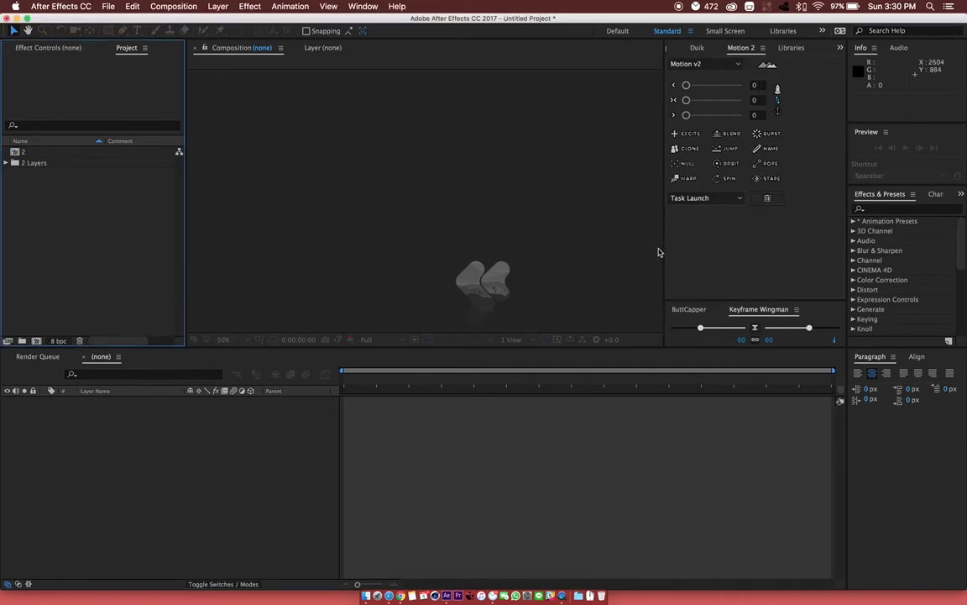
key("super+Tab")
key("super+Tab")
Step: Scroll to the top of the aescripts page and highlight the bq_HeadRig product title
left_click(517, 314)
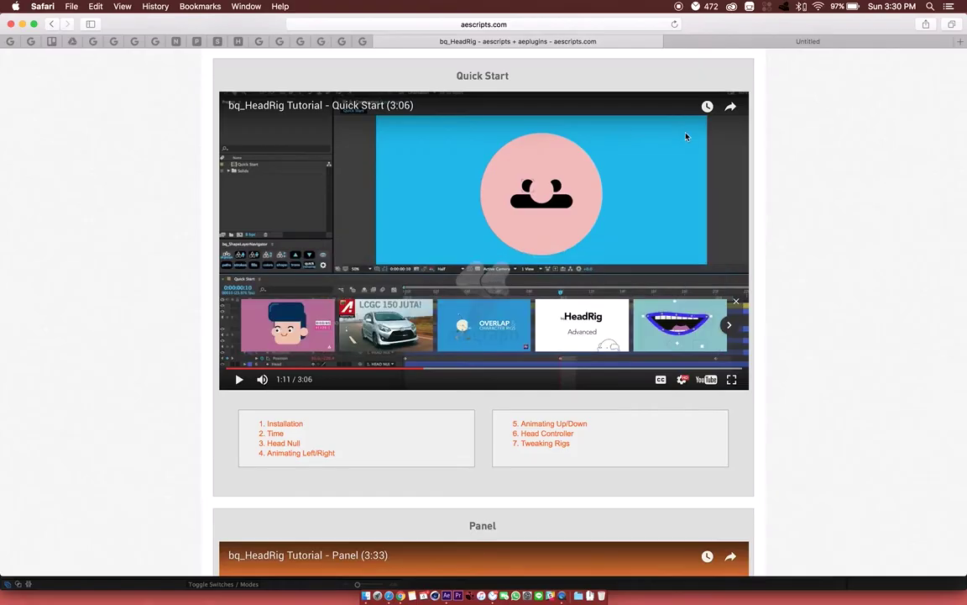
scroll(807, 151, "up", 15)
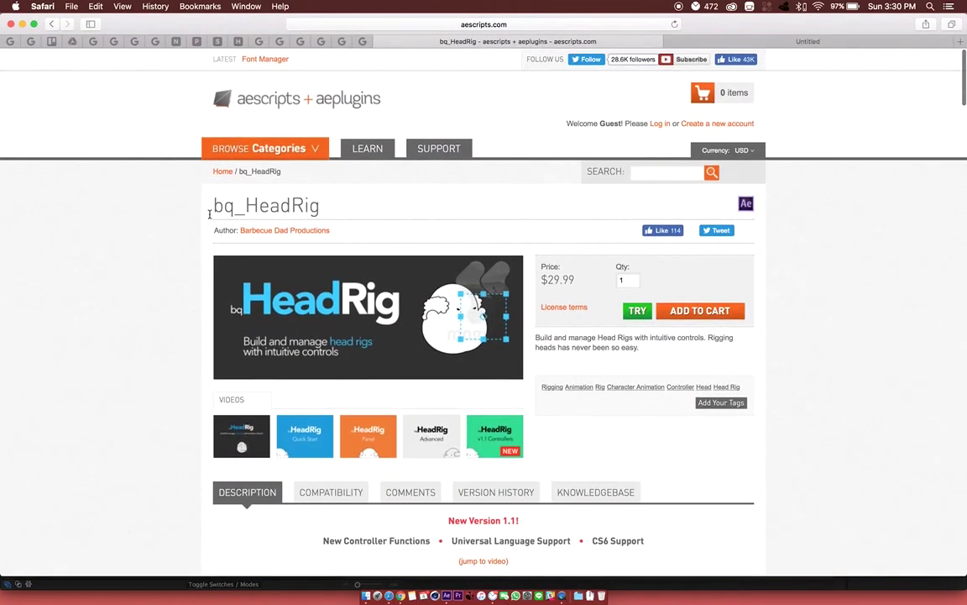
left_click_drag(210, 206, 323, 206)
left_click(201, 215)
left_click_drag(210, 205, 236, 207)
left_click_drag(323, 206, 250, 203)
left_click(423, 216)
Step: Scroll through the bq_HeadRig page, then return to After Effects
scroll(418, 216, "down", 2)
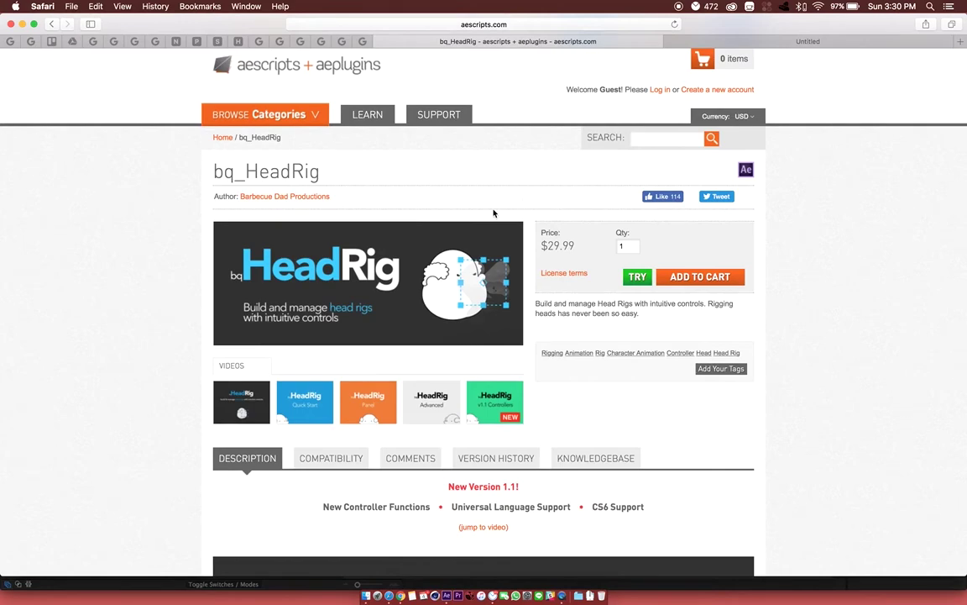
scroll(634, 347, "down", 2)
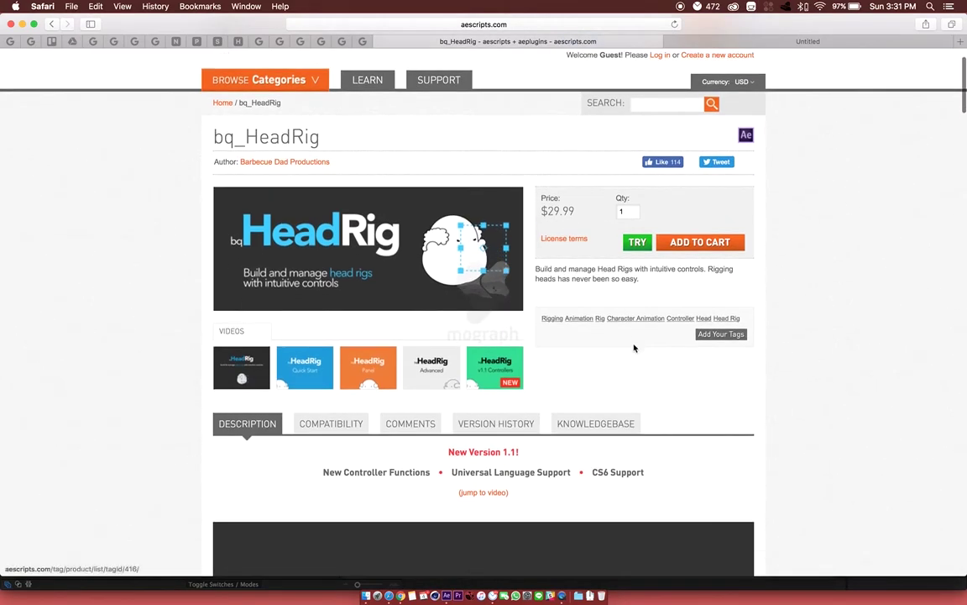
scroll(634, 347, "up", 2)
key("super+Tab")
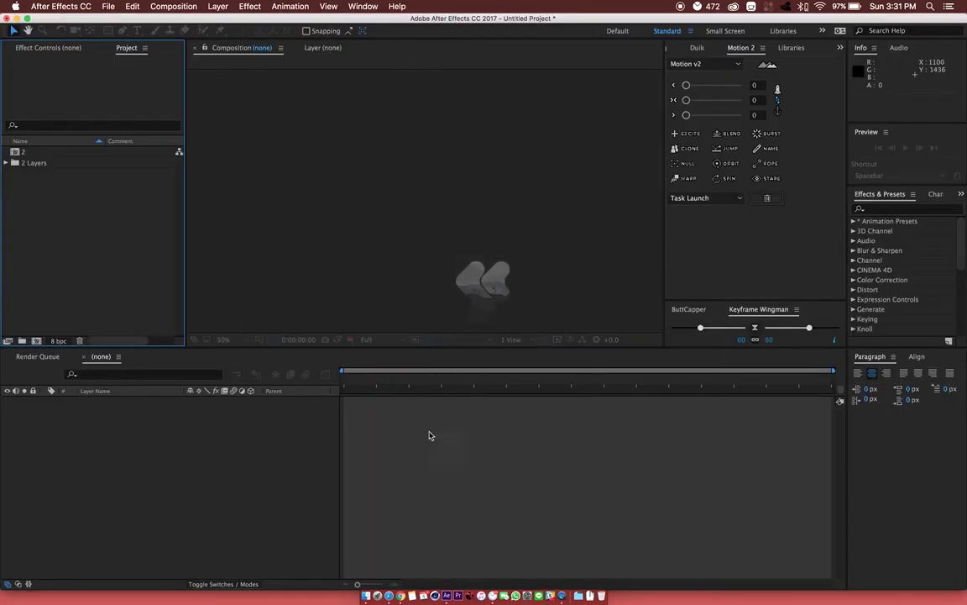
Step: Open composition 2 at 100% zoom and pan so the face sits higher in view
left_click(429, 434)
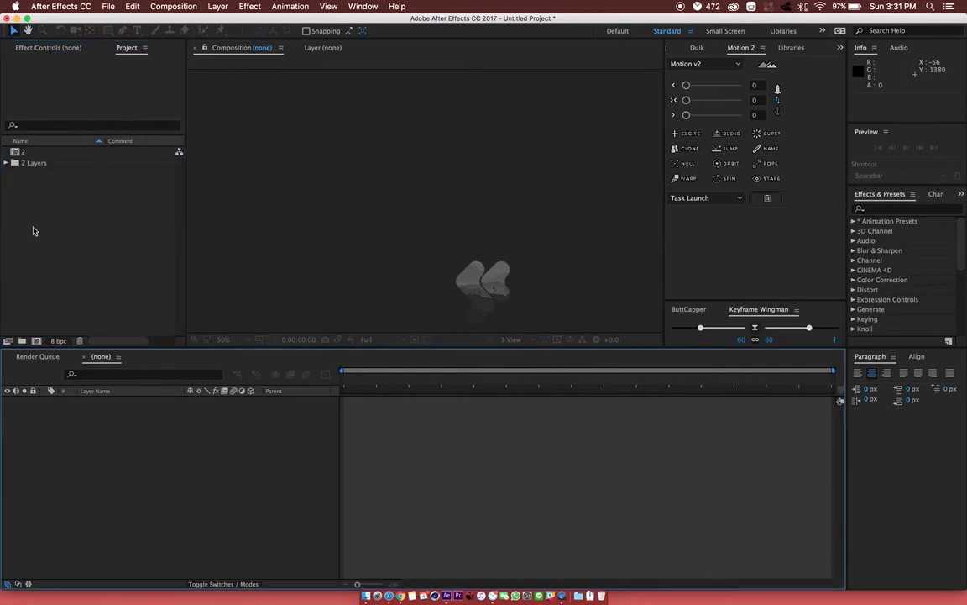
double_click(15, 152)
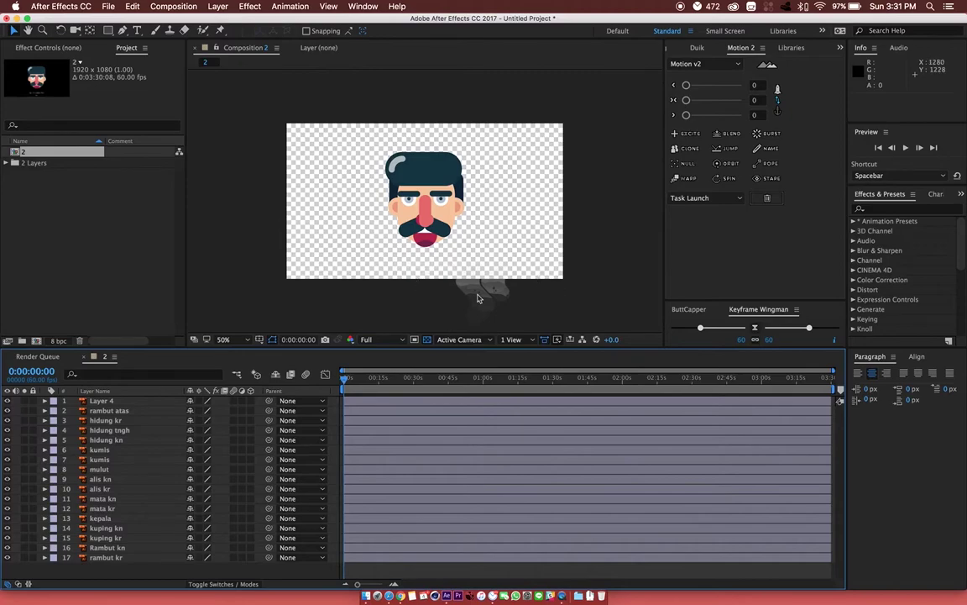
left_click(461, 287)
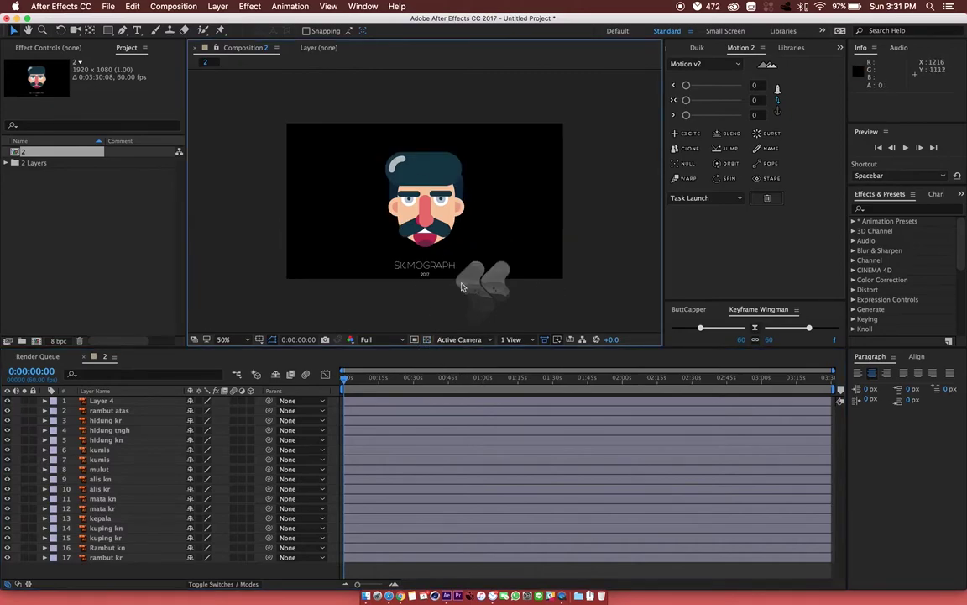
key(".")
mouse_move(514, 287)
left_mouse_down()
mouse_move(517, 246)
mouse_move(510, 269)
left_mouse_up()
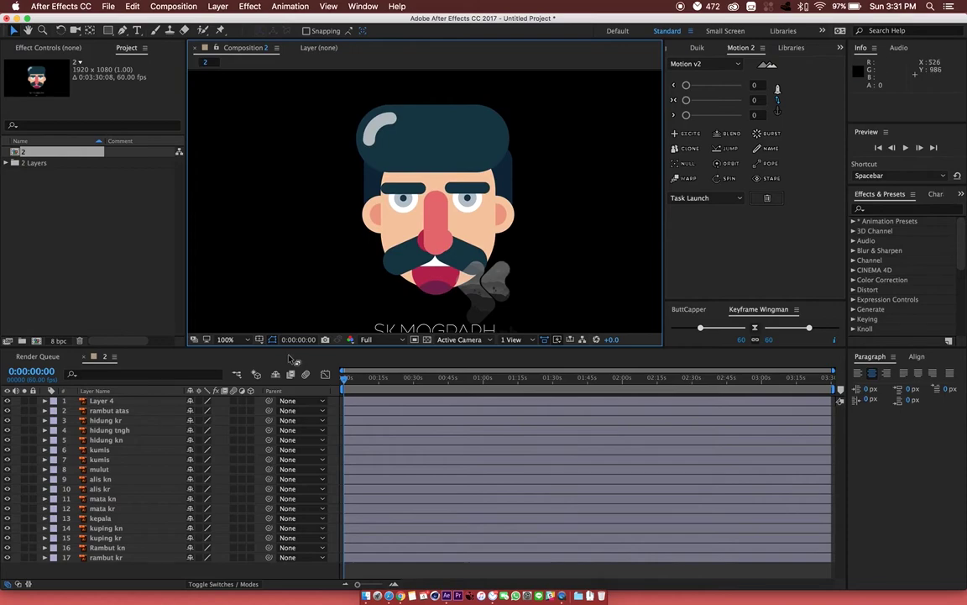
Step: Inspect the layers, frame the character, and test-move the rambut atas hat, then undo it
left_click(100, 401)
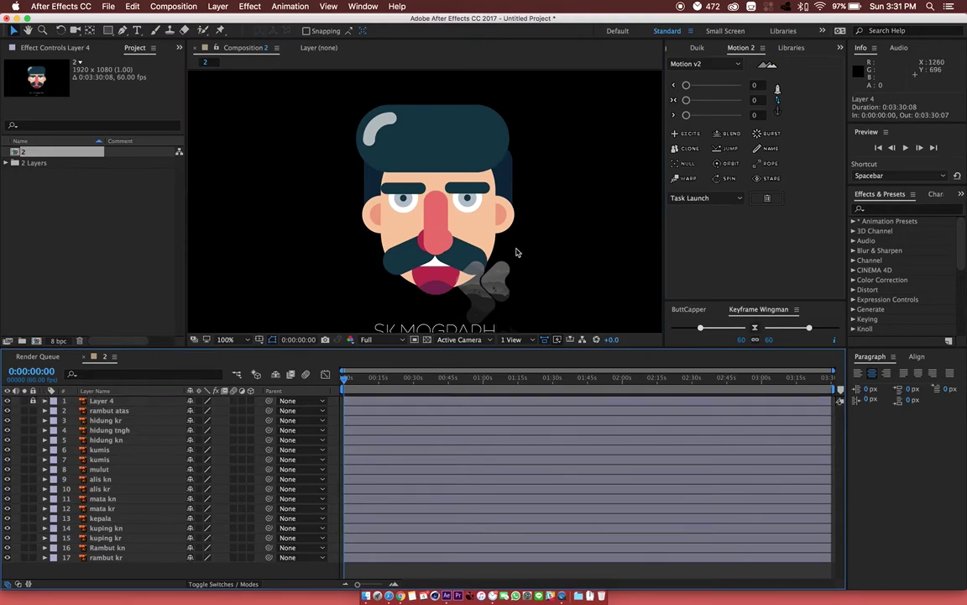
left_click_drag(529, 179, 509, 311)
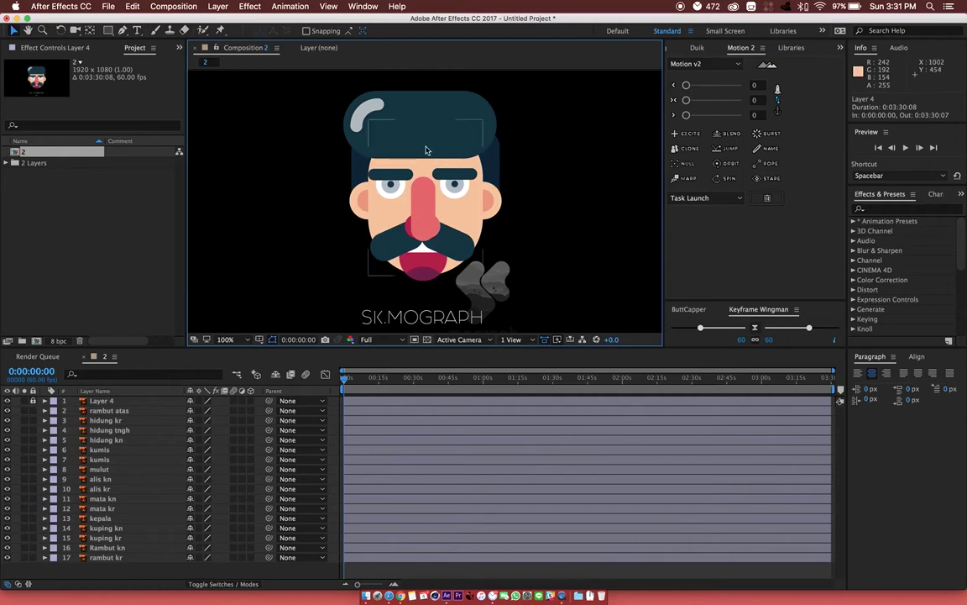
left_click(391, 144)
left_click_drag(391, 144, 571, 108)
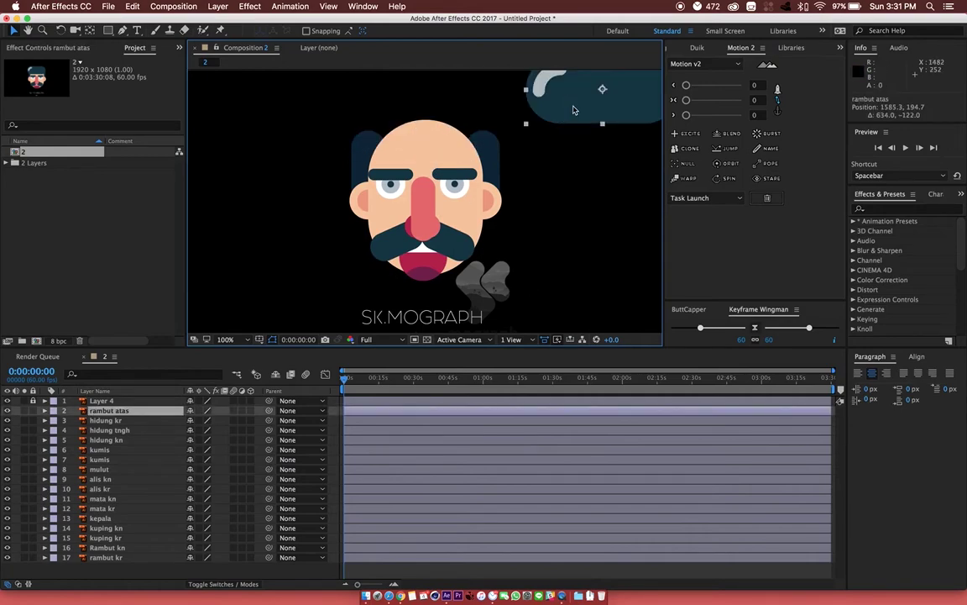
key("super+z")
left_click(564, 178)
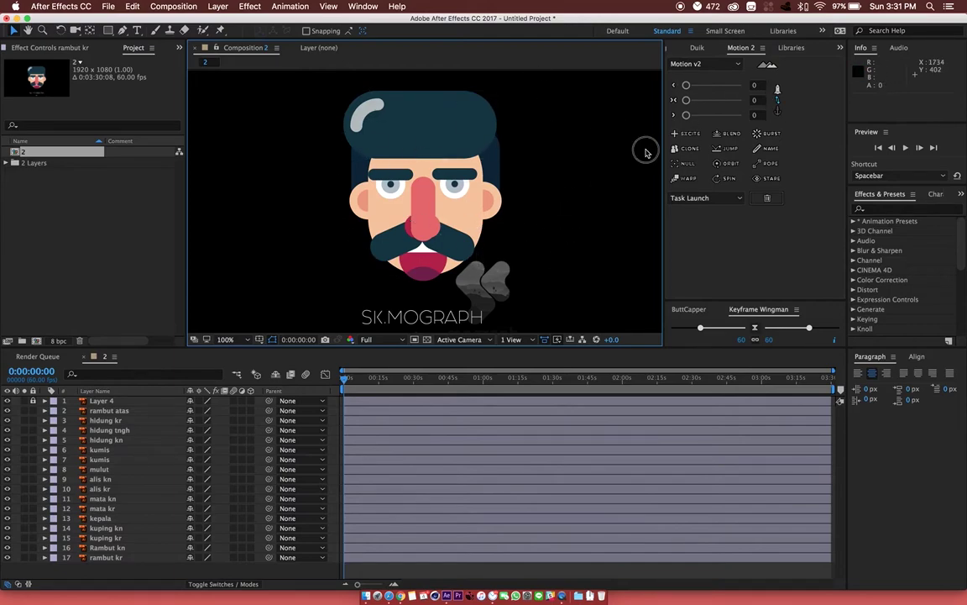
Step: Open the bq_HeadRig.jsxbin panel from the Window menu and zoom the timeline to the rig's range
left_click(362, 7)
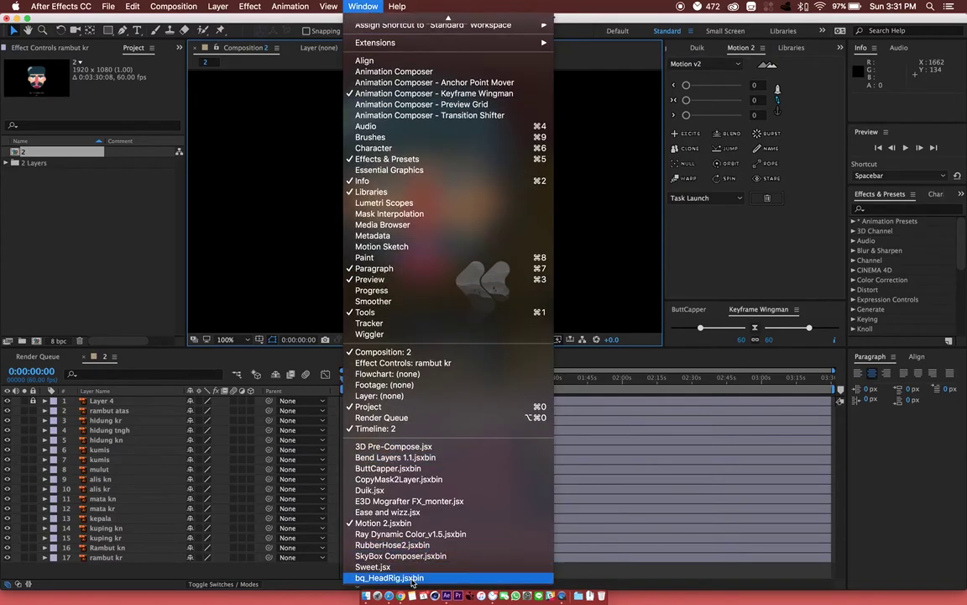
left_click(424, 578)
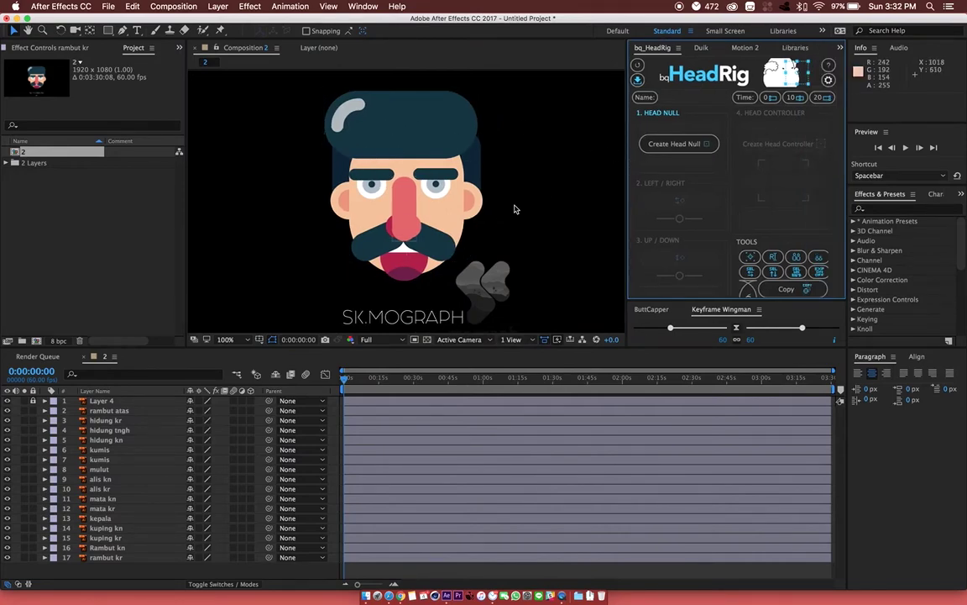
left_click(819, 98)
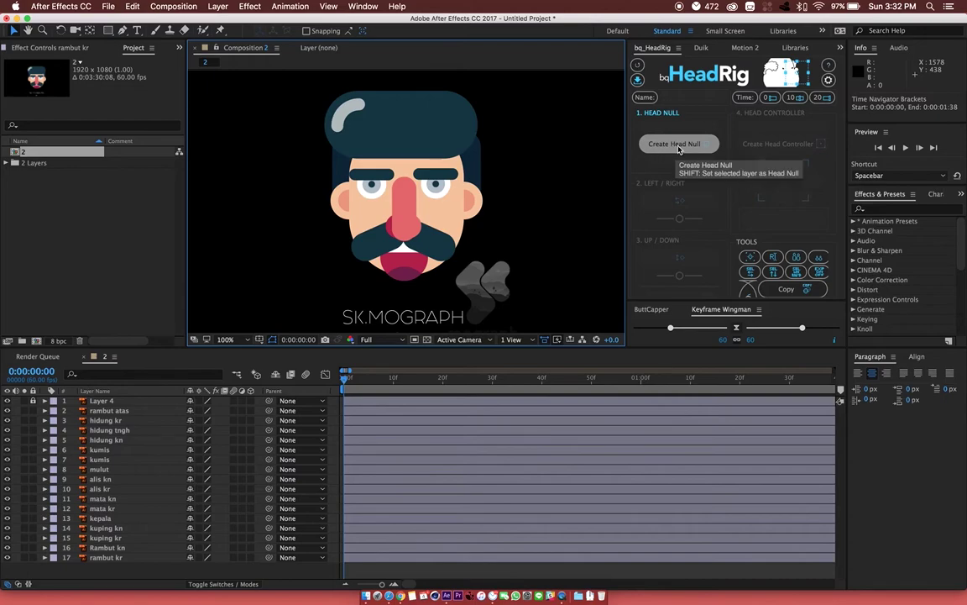
Step: Create Head Null, drag it from nose to chin, and select face layers rambut atas through rambut kr
left_click(680, 146)
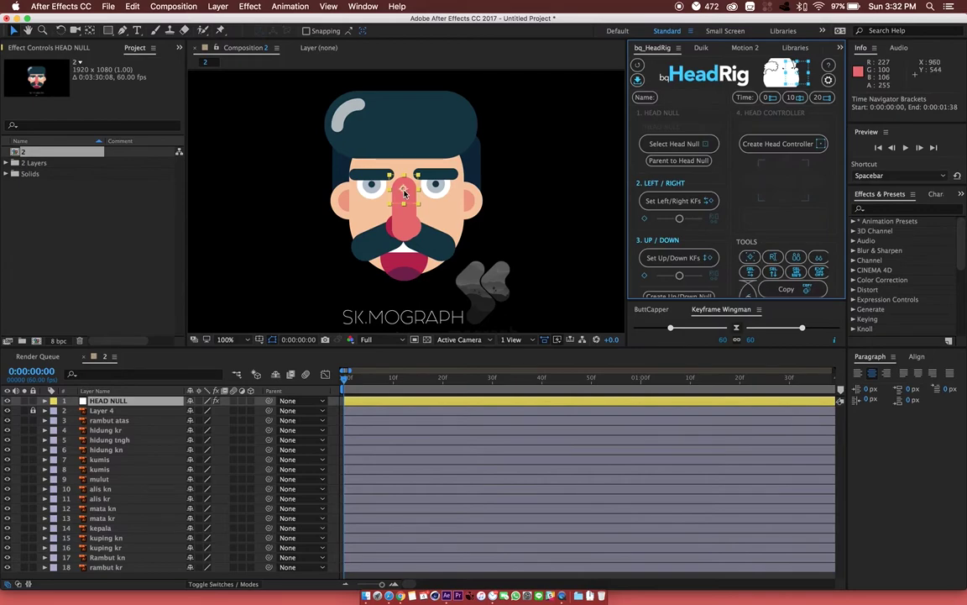
left_click_drag(404, 192, 405, 278)
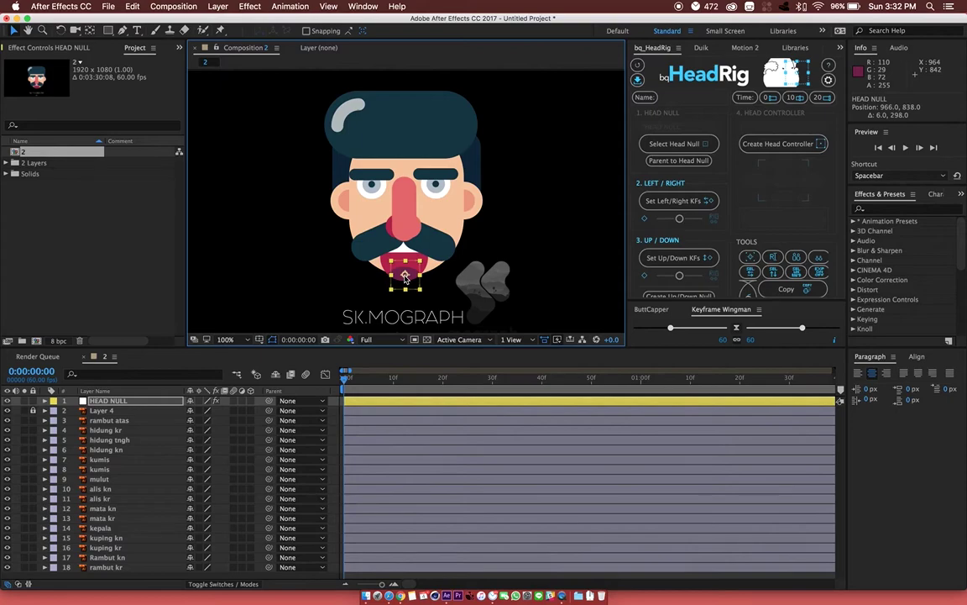
left_click(143, 419)
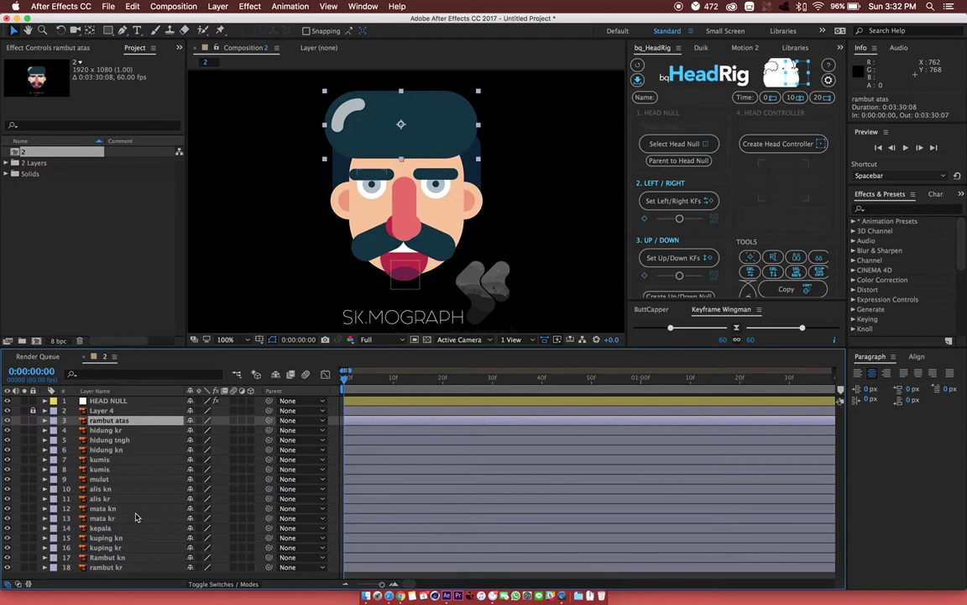
left_click(117, 567, "shift")
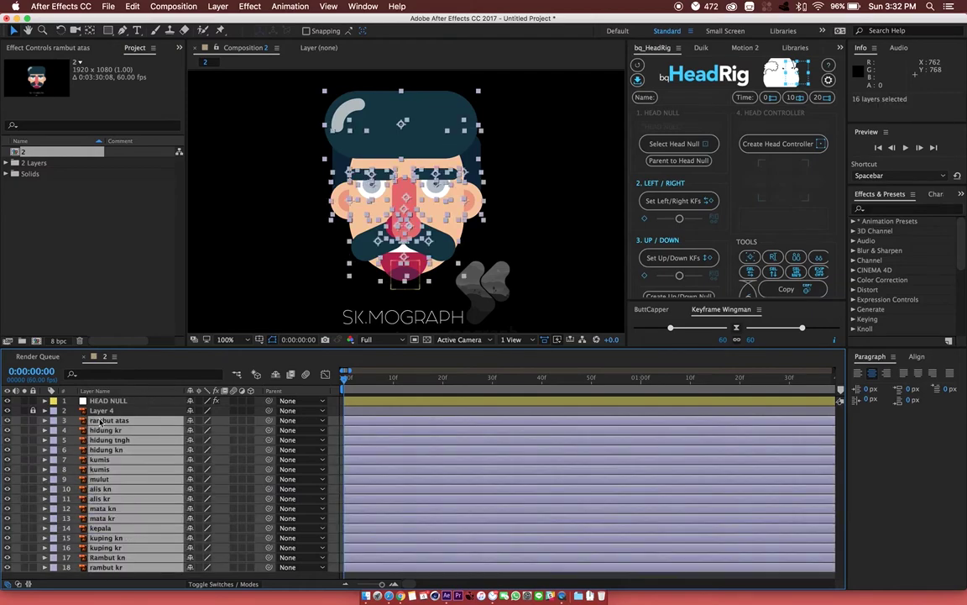
Step: Parent the selected face layers to HEAD NULL, test-rotate it, then undo the rotation
left_click(679, 160)
left_click_drag(206, 410, 217, 414)
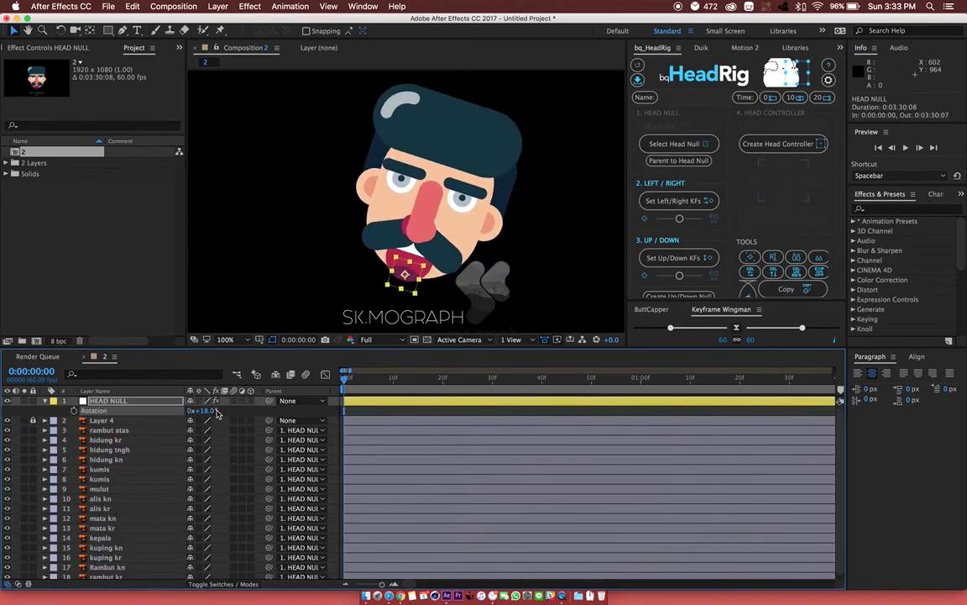
key("super+z")
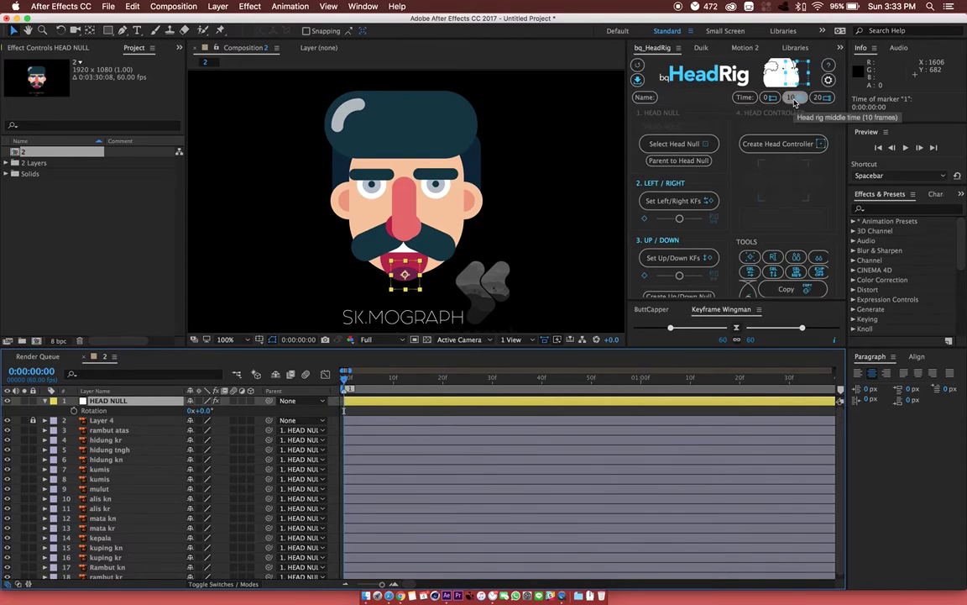
Step: Mark frame 20 with HeadRig's time buttons, return to frame 10, and select all layers
left_click(793, 99)
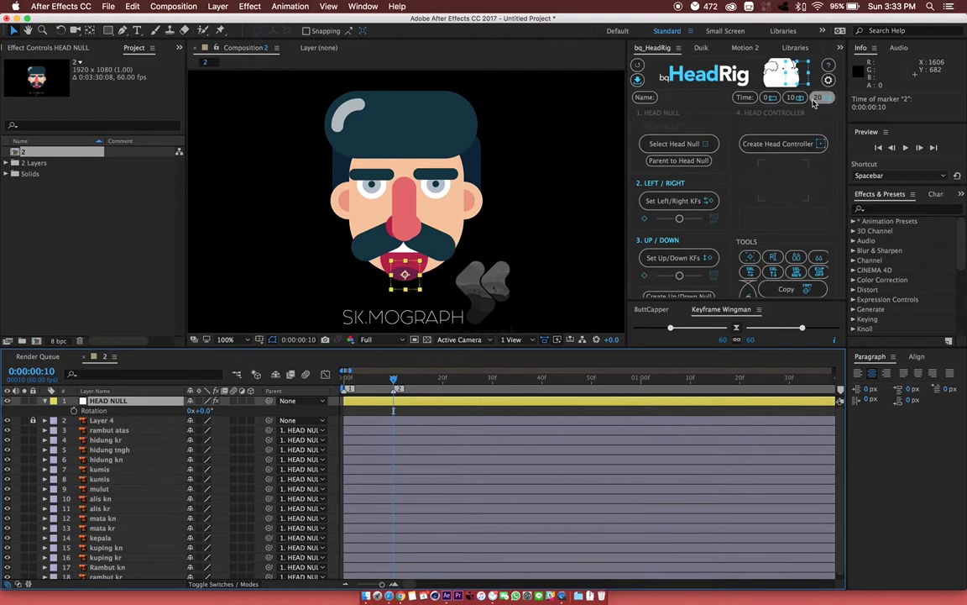
left_click(817, 98)
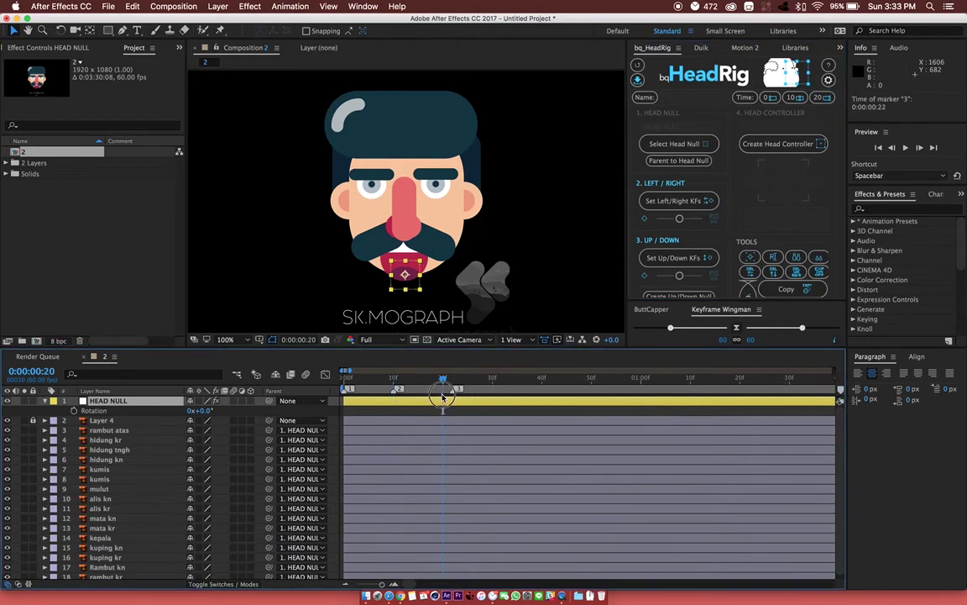
left_click_drag(443, 395, 325, 384)
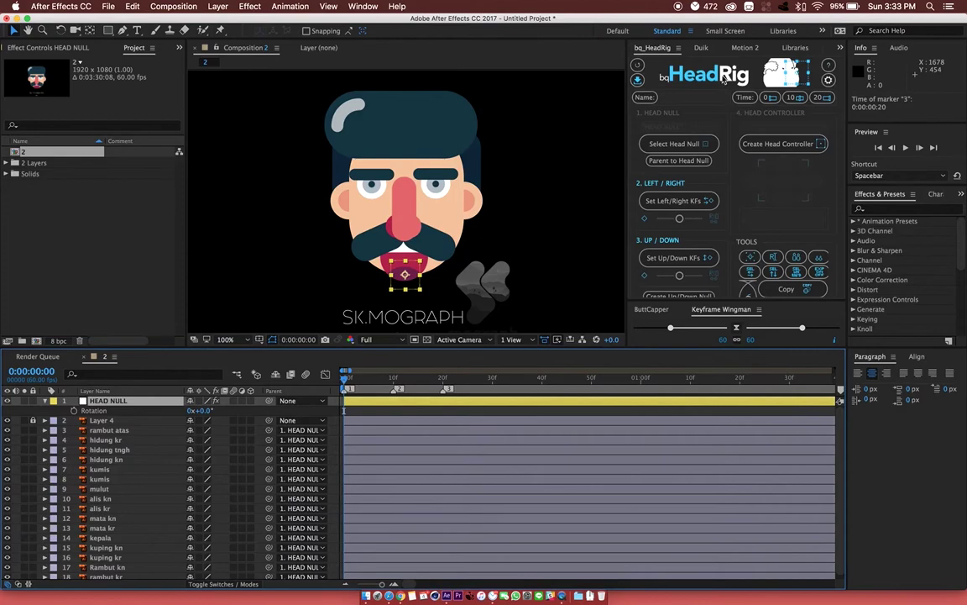
left_click(794, 98)
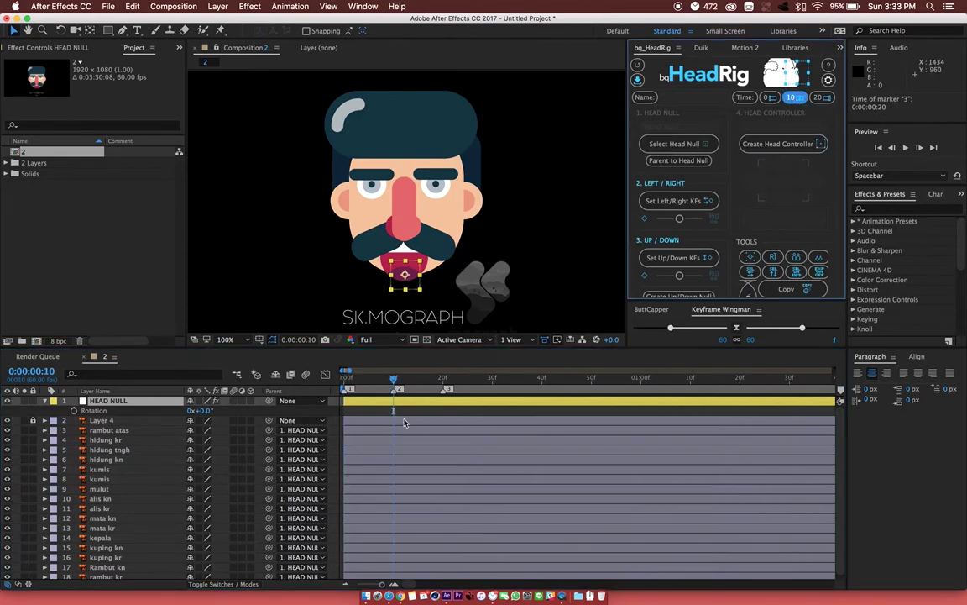
key("super+a")
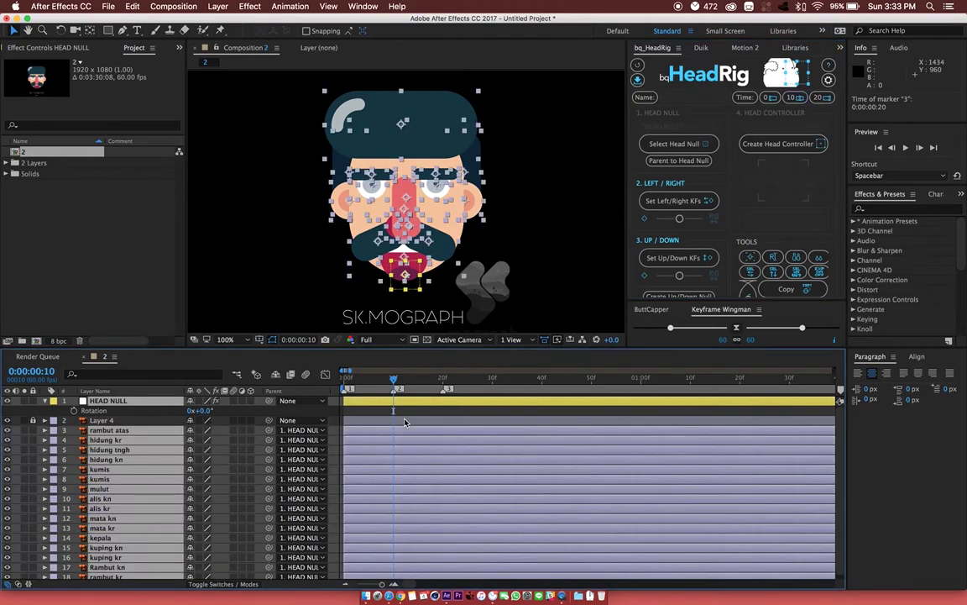
Step: Key Position on HEAD NULL and every face layer at frame 10, then go back to frame 0
key("p")
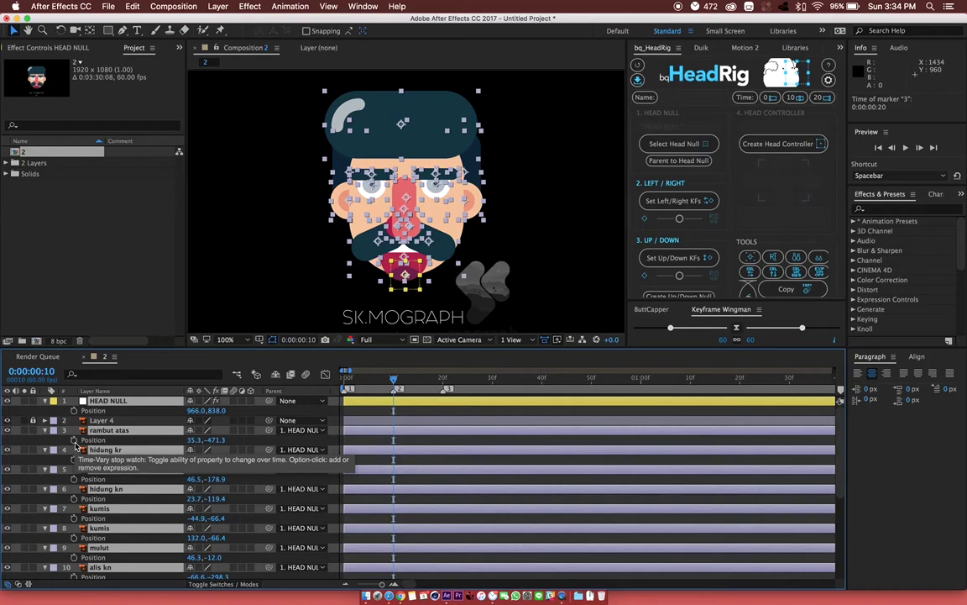
key("super+a")
left_click(74, 440)
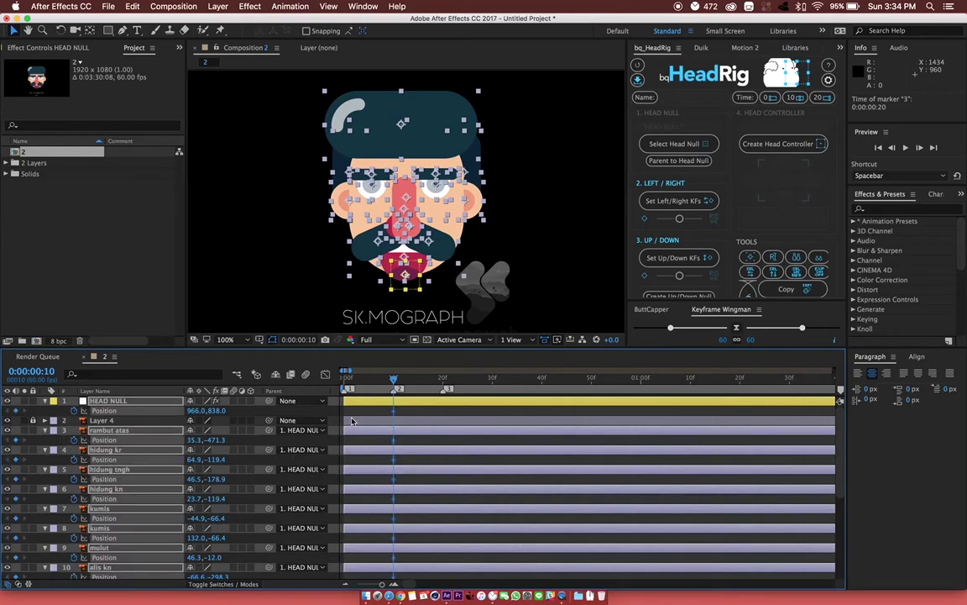
left_click(407, 414)
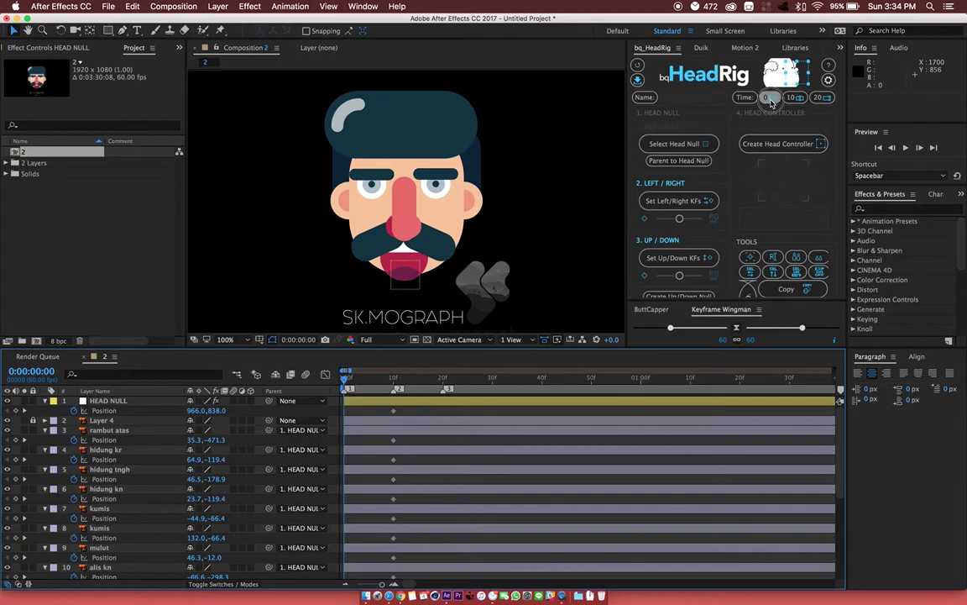
left_click(770, 98)
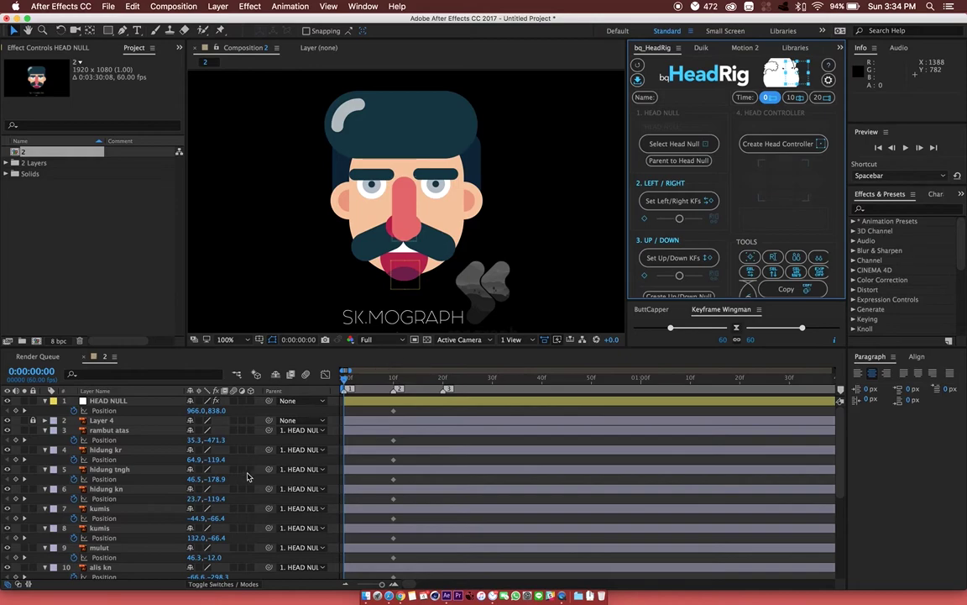
Step: At frame 0, shift the left eyebrow alis kn and left eye to the left
scroll(248, 477, "down", 5)
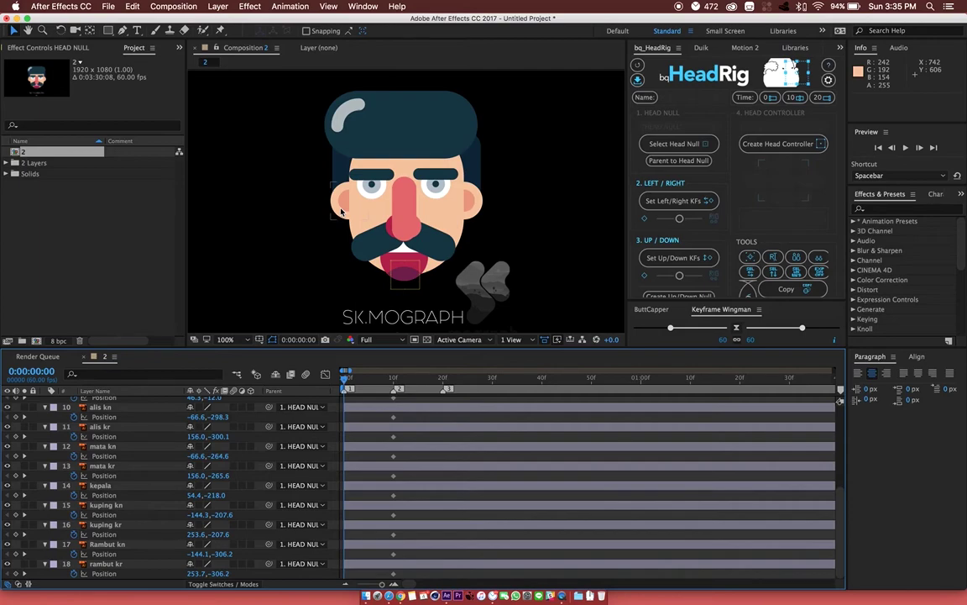
left_click(350, 169)
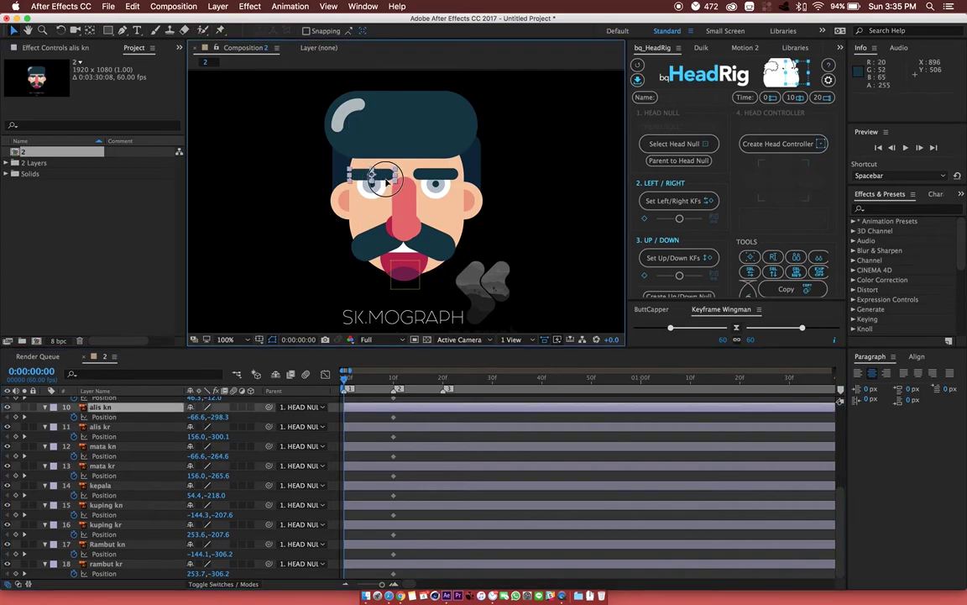
left_click_drag(387, 181, 371, 179)
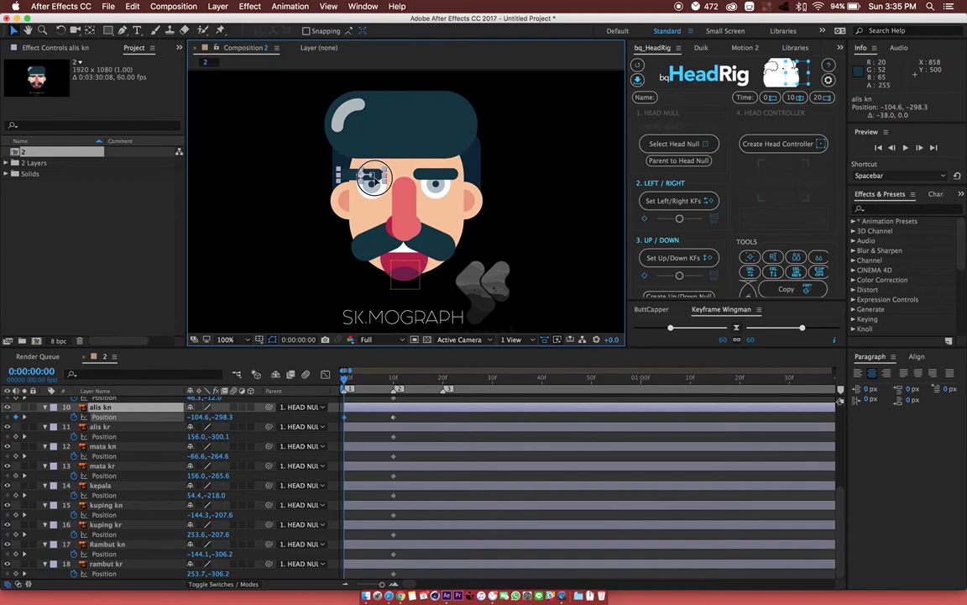
left_click_drag(372, 178, 372, 193)
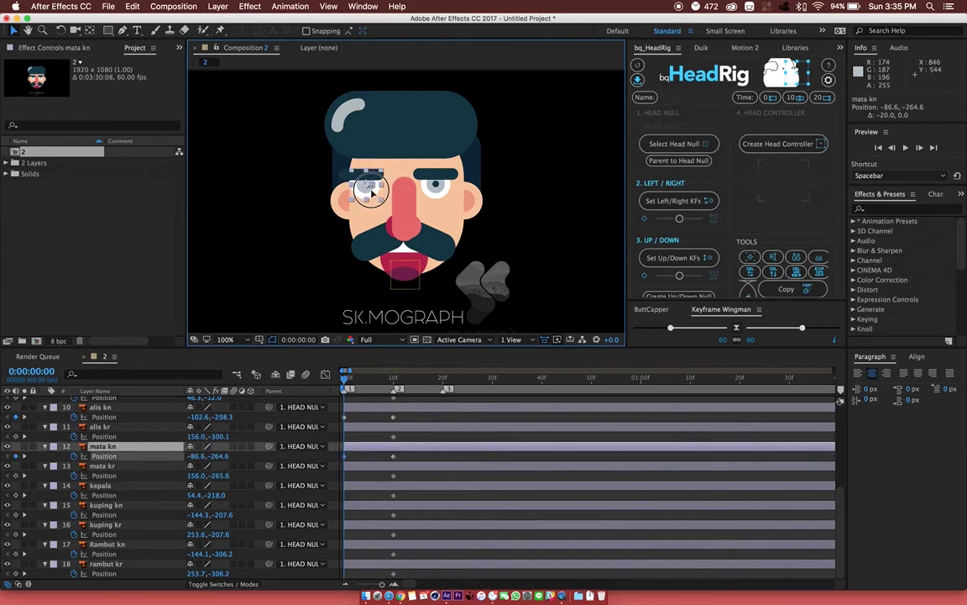
key("super+z")
key("super+z")
key("super+z")
key("super+z")
key("super+z")
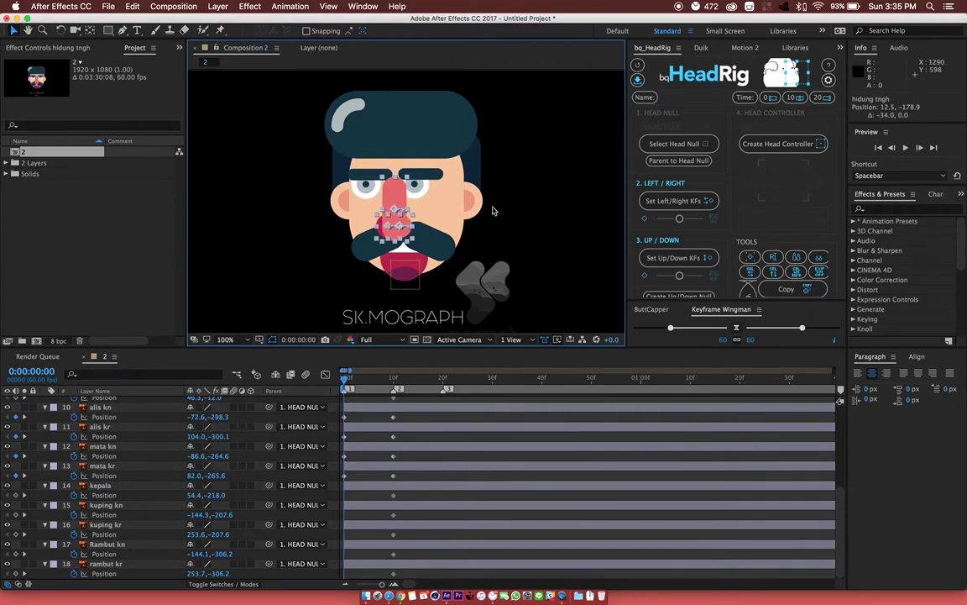
scroll(494, 211, "up", 3)
Step: Move the right eye right, nudge the other features, and shift the right-side hair
left_click_drag(451, 228, 496, 229)
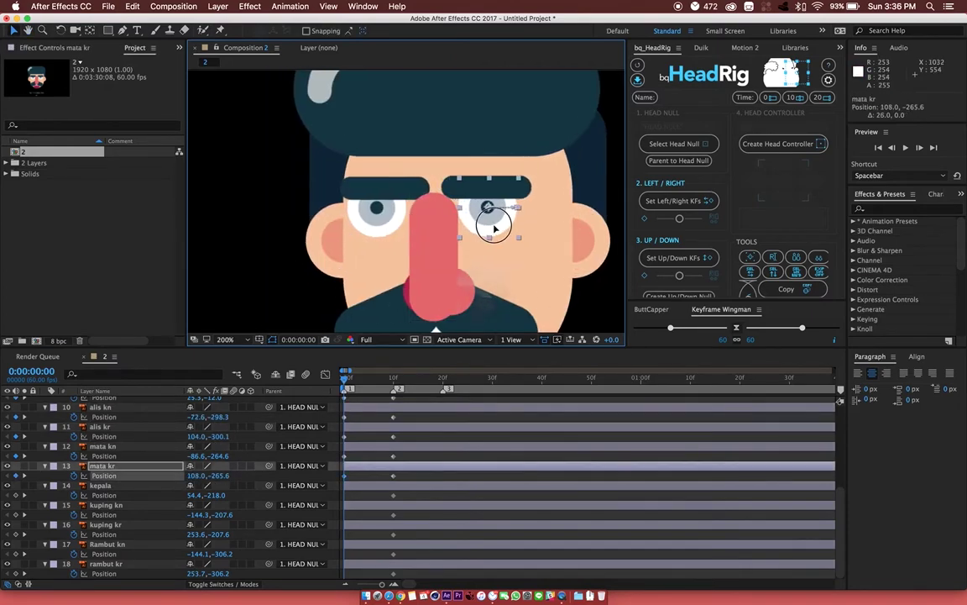
left_click_drag(395, 186, 383, 186)
left_click_drag(352, 252, 345, 254)
left_click_drag(571, 173, 552, 154)
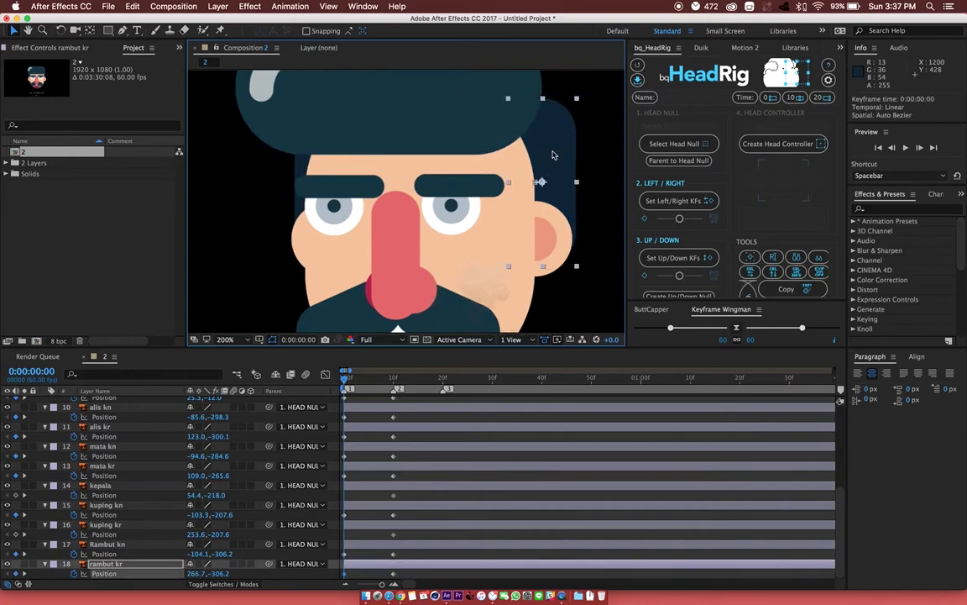
scroll(553, 154, "down", 2)
key("super+Up")
key("super+Up")
key("super+Up")
key("super+Up")
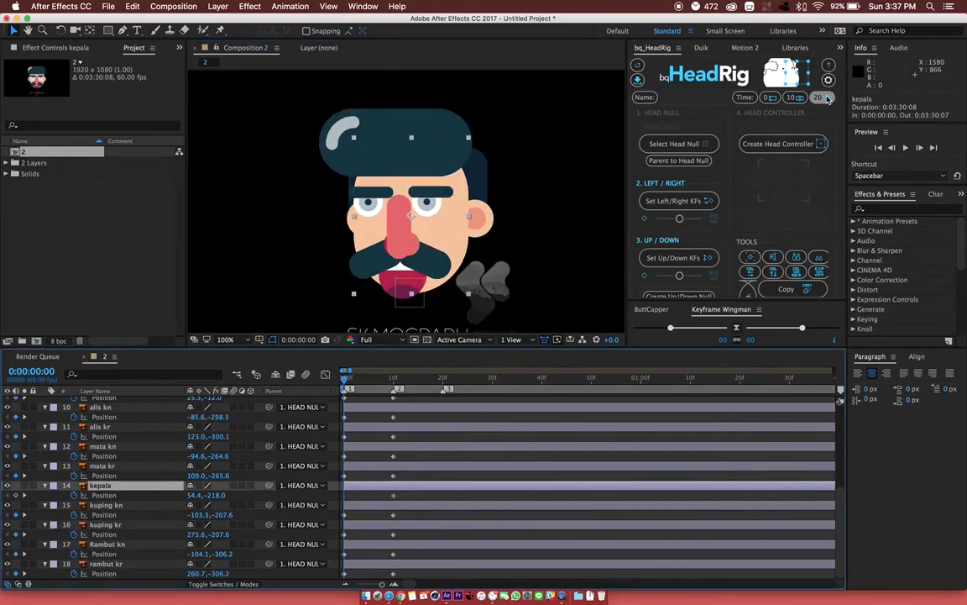
Step: Select the right-side hair layer rambut kr and settle on frame 20 for the second pose
left_click(826, 97)
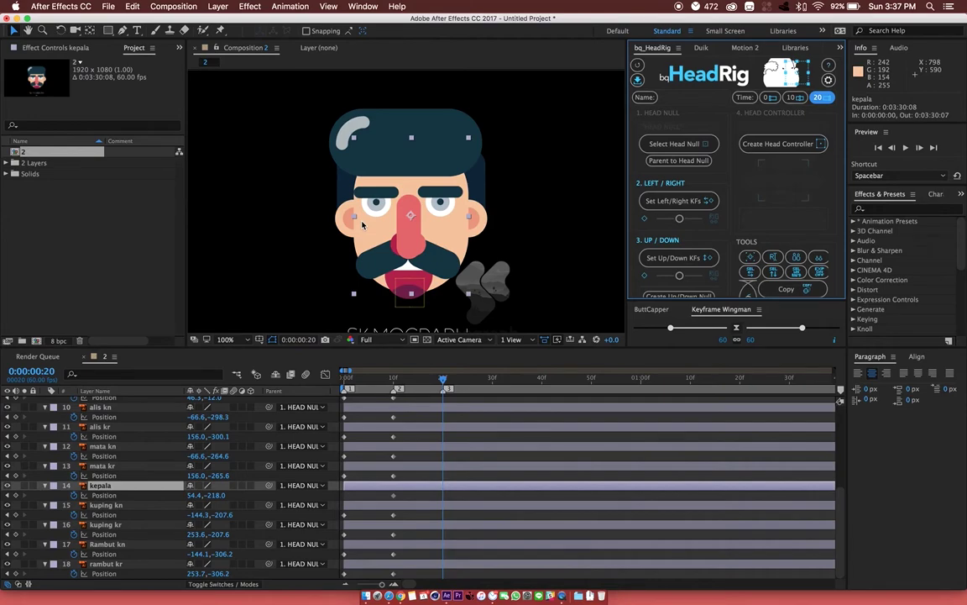
left_click(434, 167)
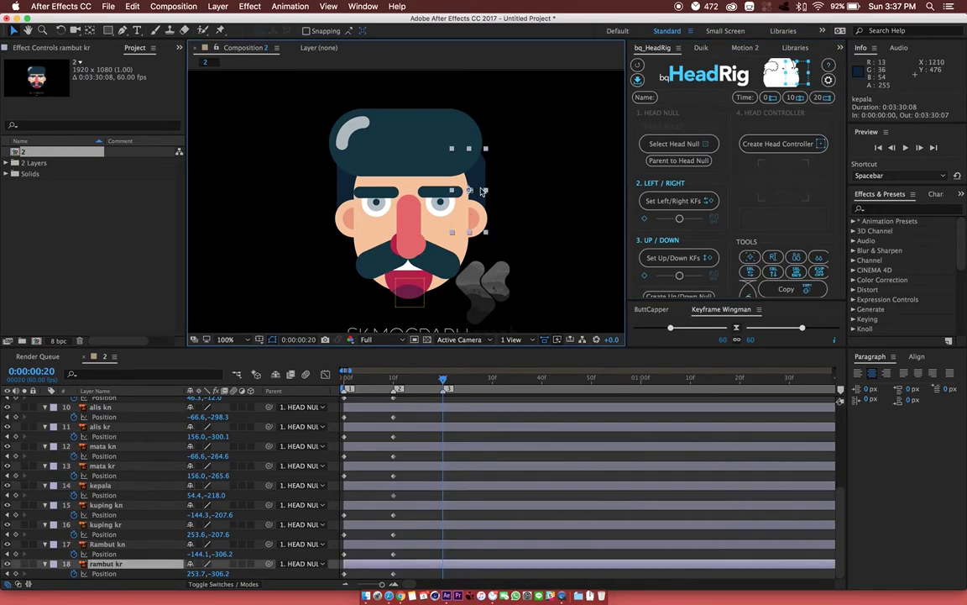
left_click(480, 181)
left_click(429, 163)
key("Home")
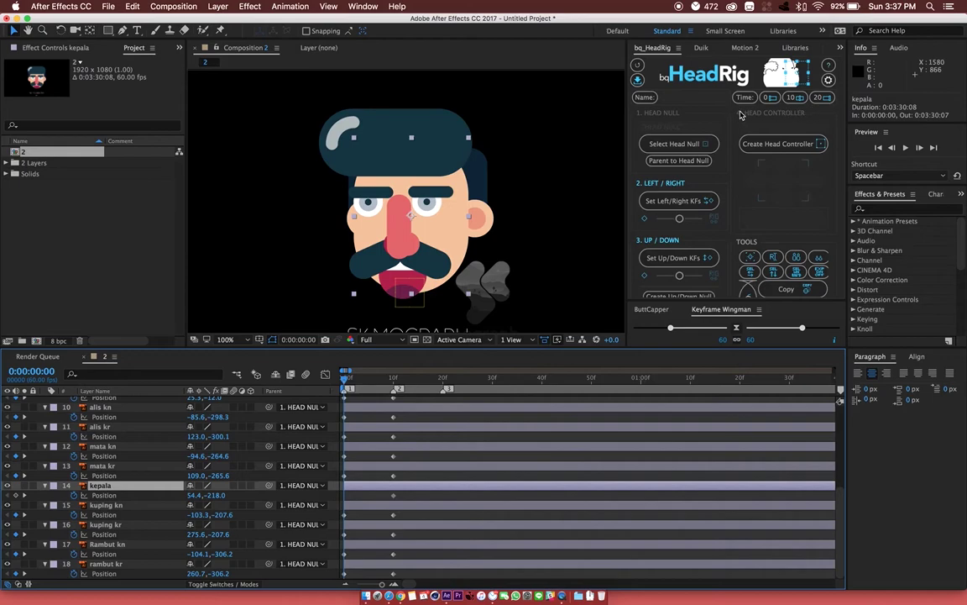
left_click(827, 102)
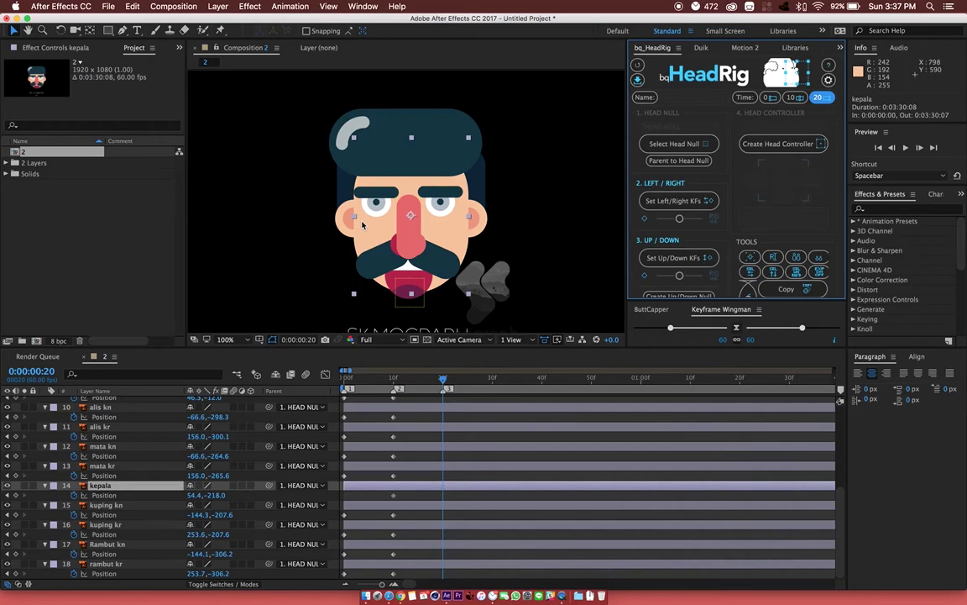
Step: Shift the ears and hair left, move the right eye, brow and nose right, then preview
left_click_drag(482, 212, 475, 210)
left_click_drag(347, 118, 345, 118)
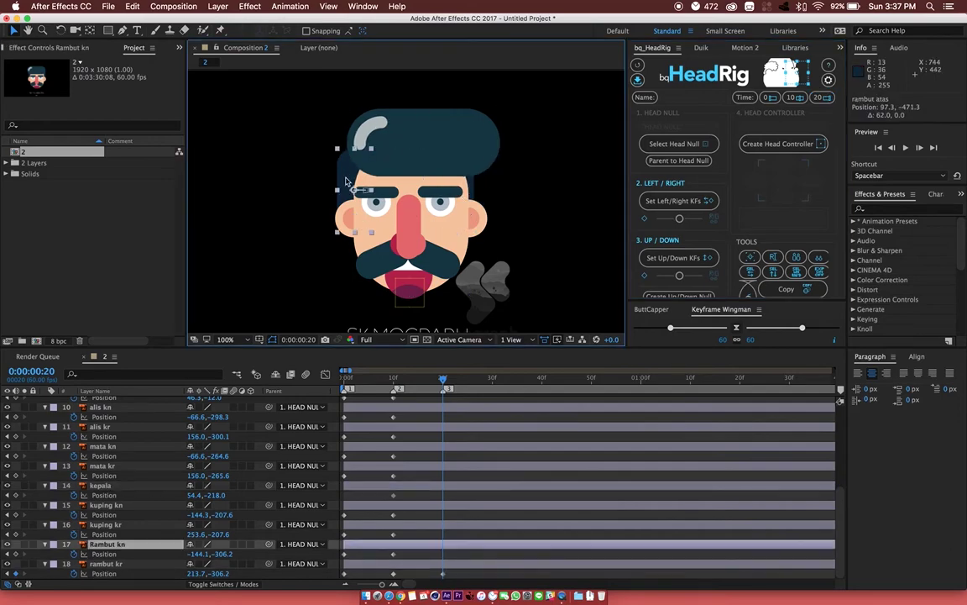
left_click_drag(483, 216, 476, 216)
left_click(346, 226)
left_click_drag(346, 226, 329, 227)
left_click_drag(440, 203, 470, 203)
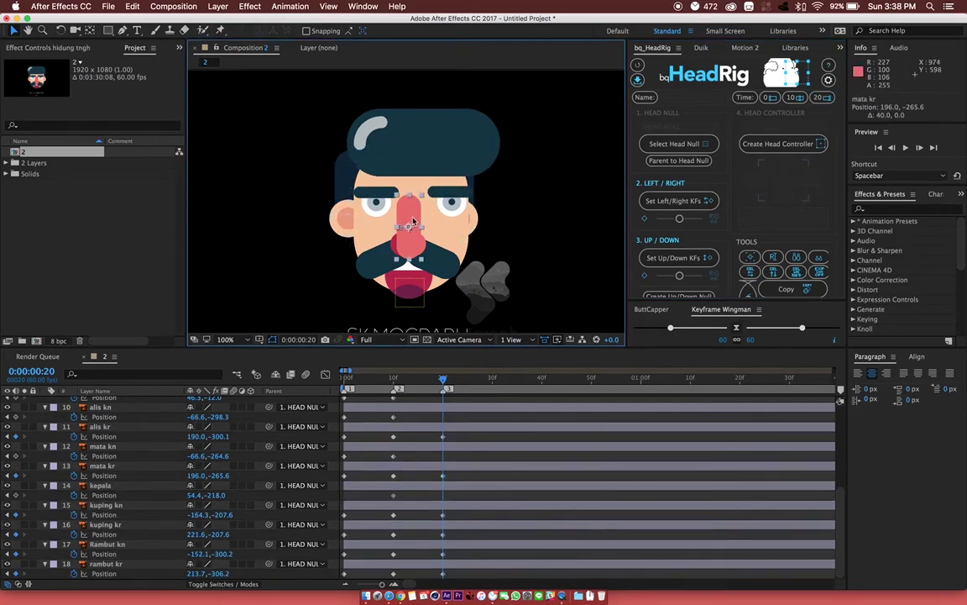
left_click_drag(424, 255, 432, 255)
key("space")
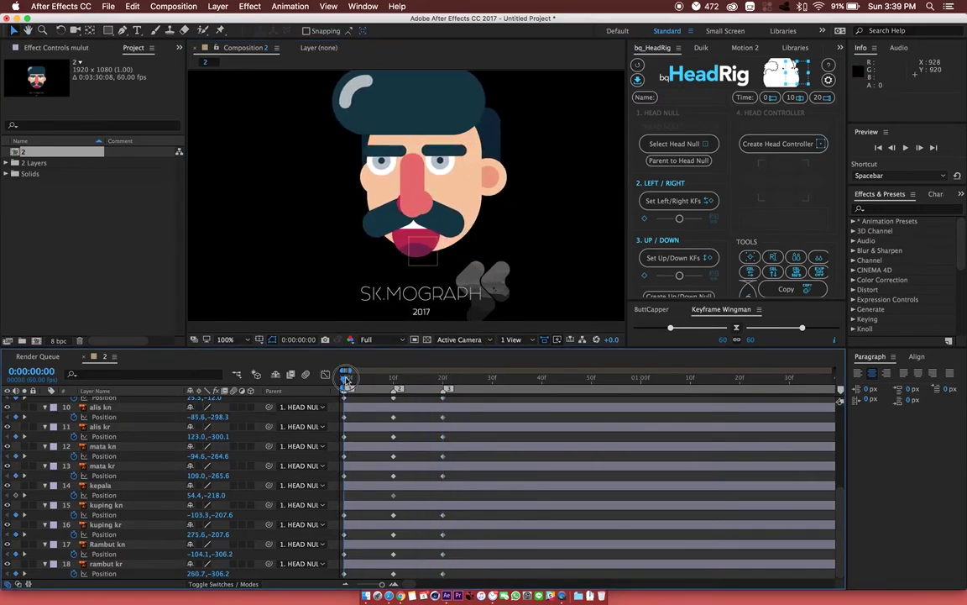
Step: Stop the preview, scrub the head turn, and marquee-select every face layer's Position keyframes
key("space")
mouse_move(381, 398)
left_mouse_down()
mouse_move(431, 403)
mouse_move(313, 406)
left_mouse_up()
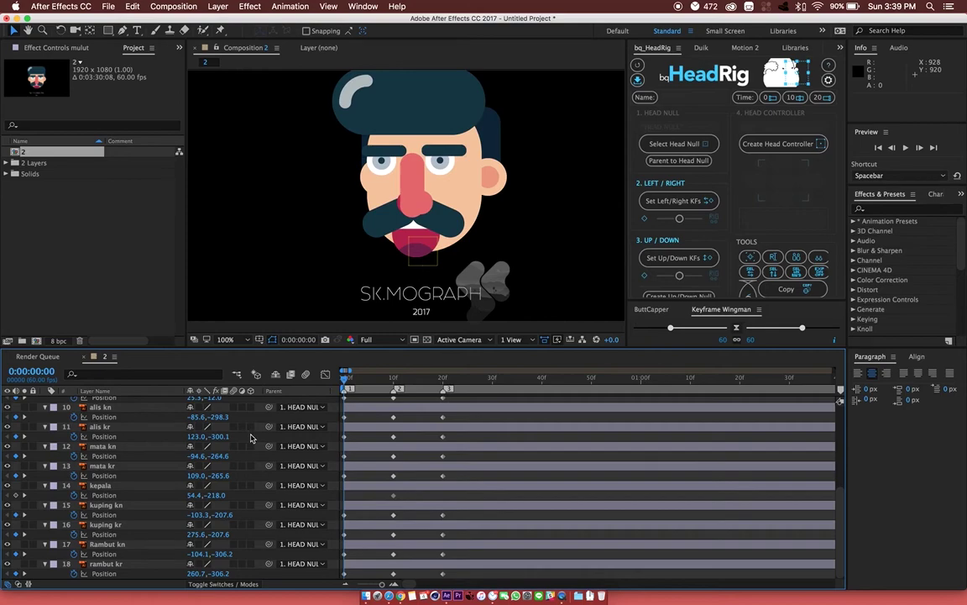
scroll(462, 428, "up", 5)
scroll(462, 429, "up", 5)
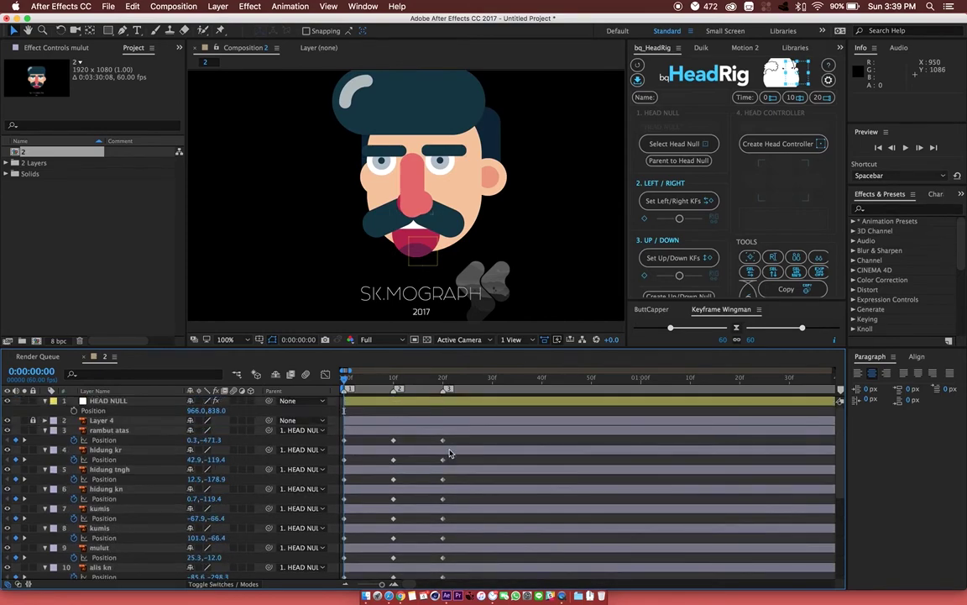
left_click_drag(467, 441, 335, 587)
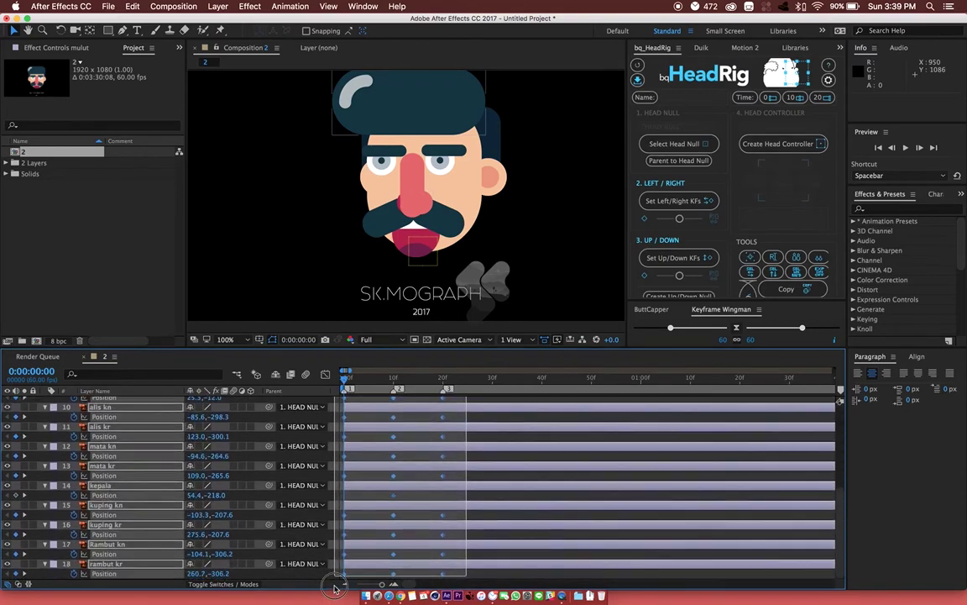
left_click_drag(334, 588, 335, 588)
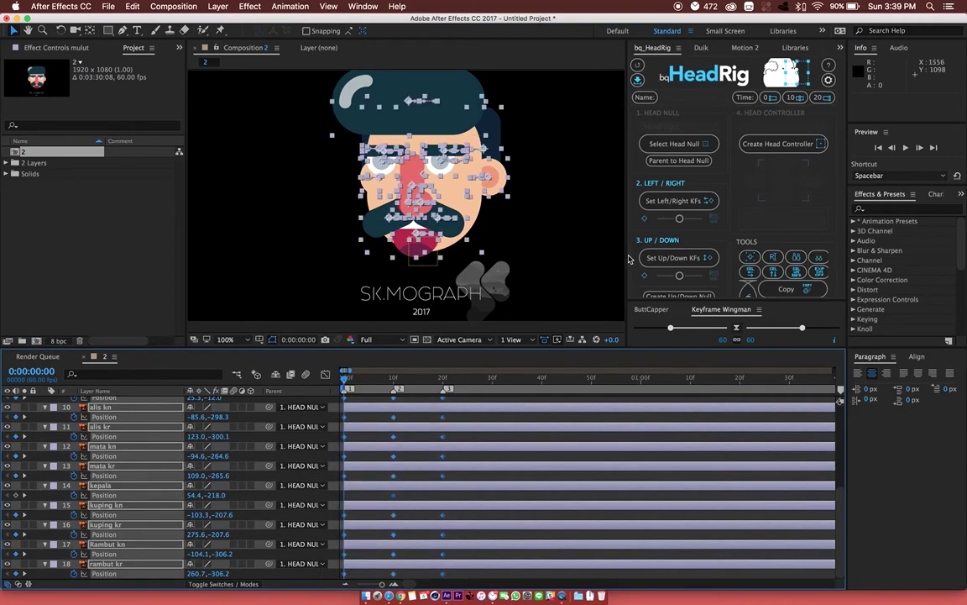
Step: Store the selected keyframes as bq_HeadRig's left/right turn, deselect, and test with the slider
left_click(687, 205)
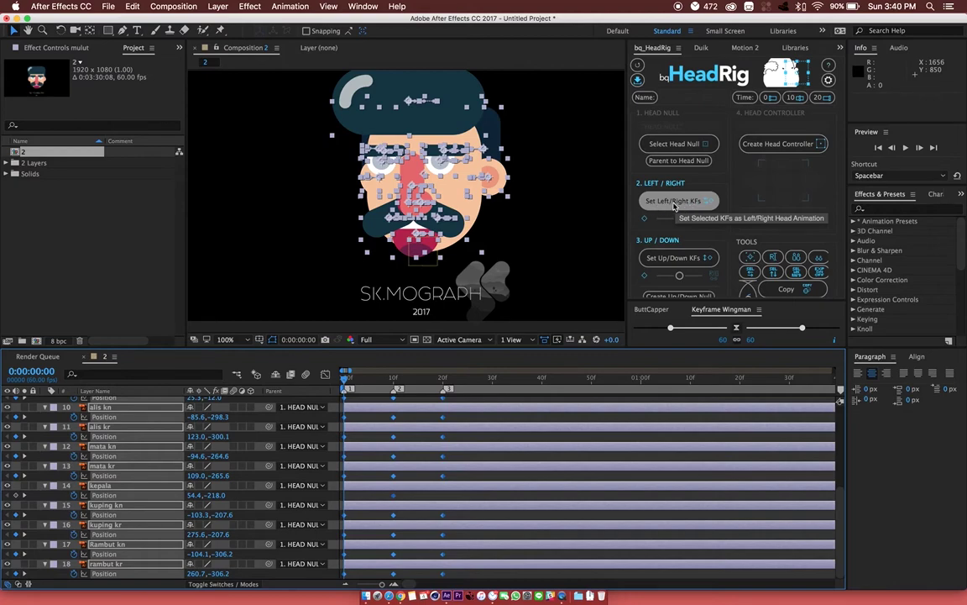
left_click(673, 203)
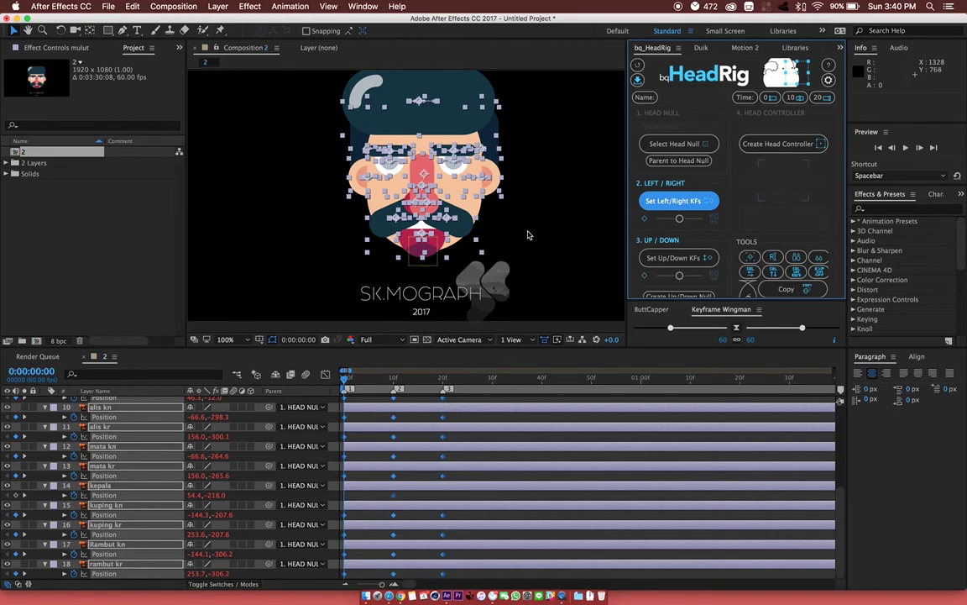
left_click(529, 235)
mouse_move(679, 218)
left_mouse_down()
mouse_move(655, 222)
mouse_move(701, 222)
mouse_move(682, 221)
left_mouse_up()
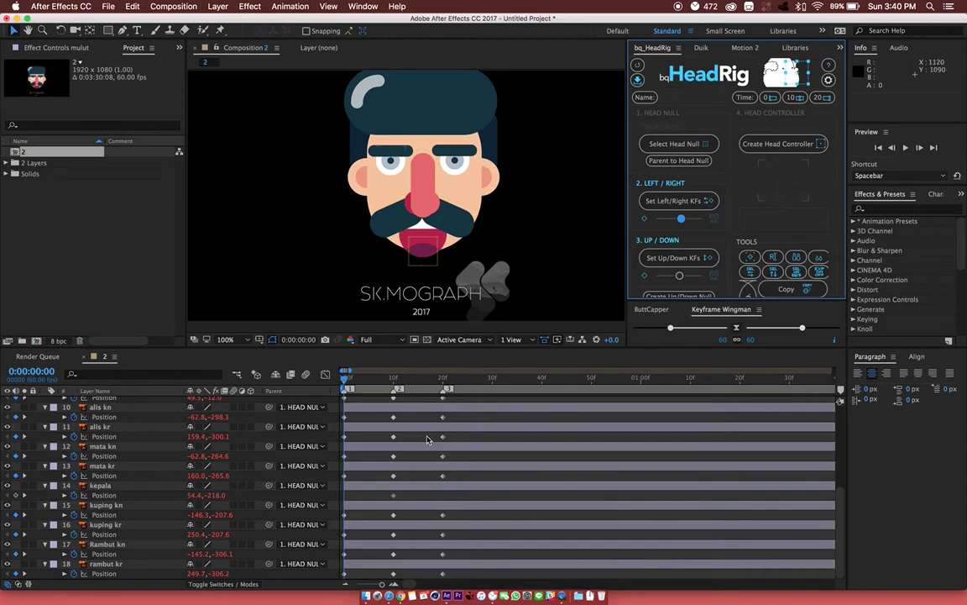
scroll(433, 436, "up", 3)
scroll(162, 443, "up", 3)
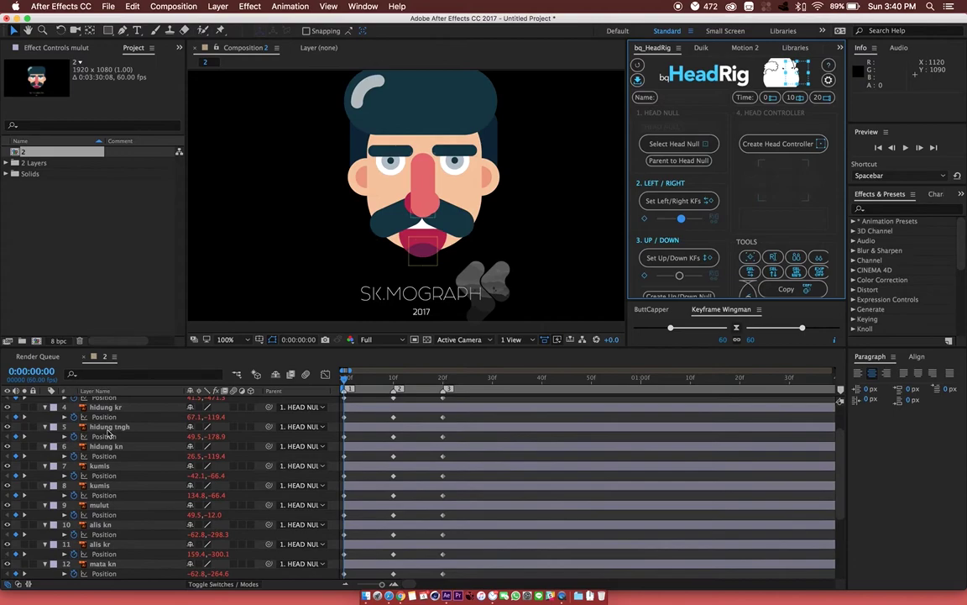
Step: Select all the face layers (Ctrl+A) and reveal their Anchor Point properties
scroll(108, 434, "up", 3)
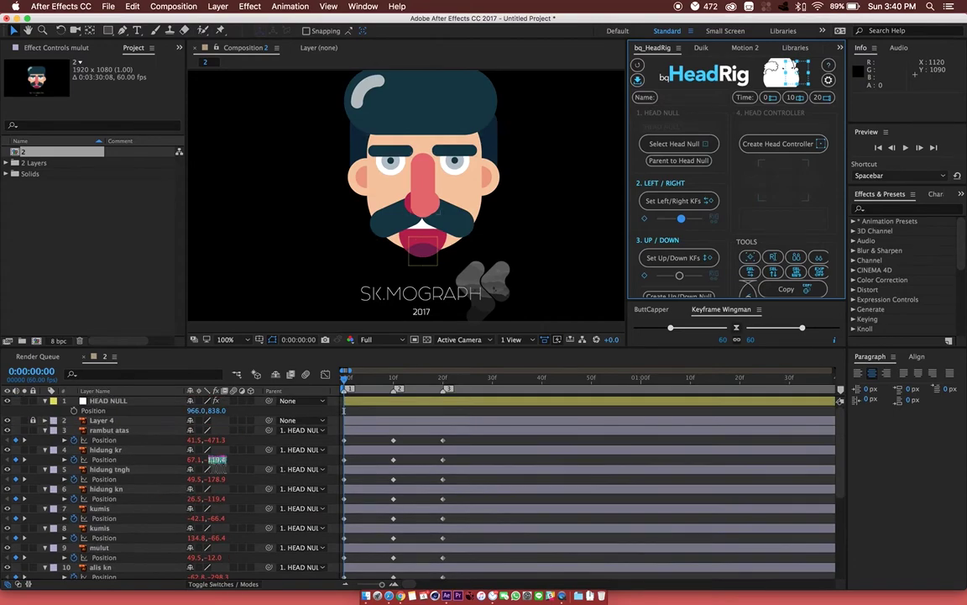
left_click(162, 443)
left_click(403, 432)
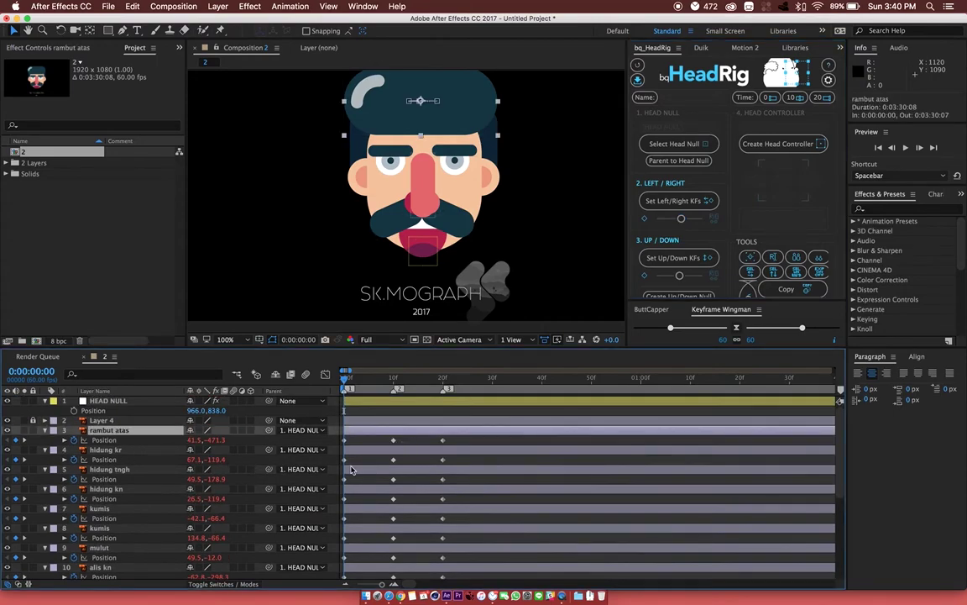
scroll(353, 469, "down", 5)
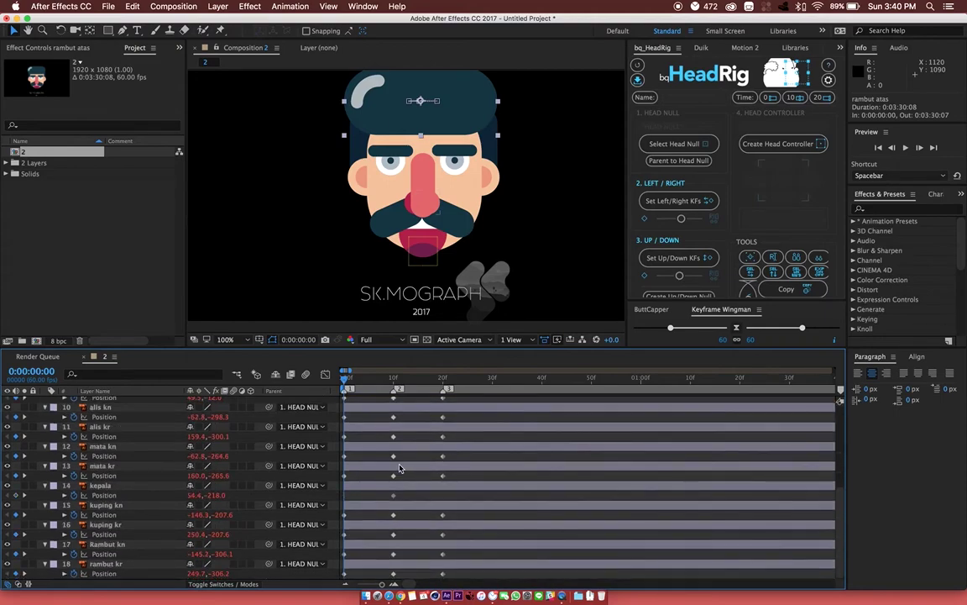
key("ctrl+a")
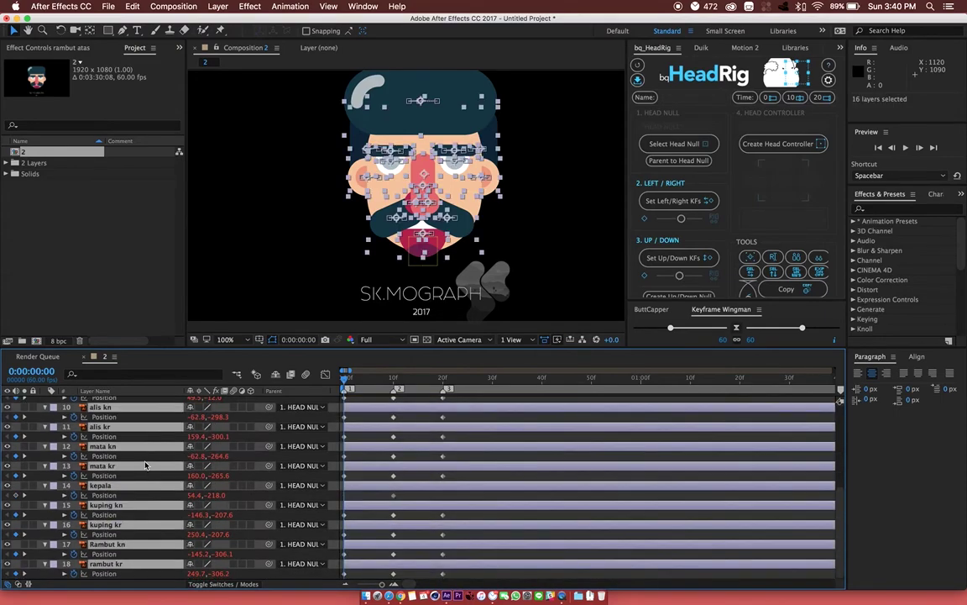
key("a")
Step: Keyframe Anchor Point on all layers at frame 10, then return to frame 0 and deselect
scroll(139, 467, "up", 2)
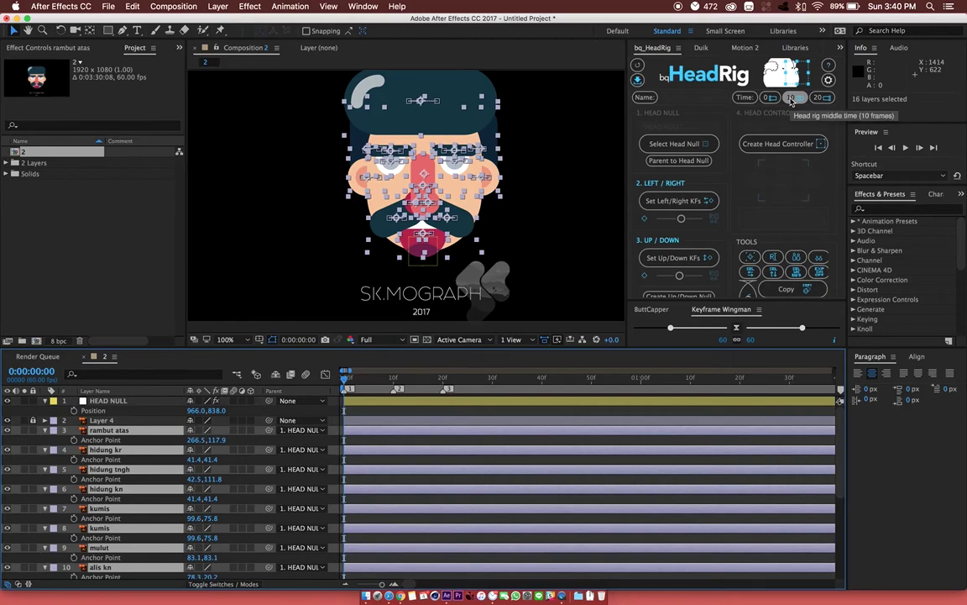
left_click(793, 99)
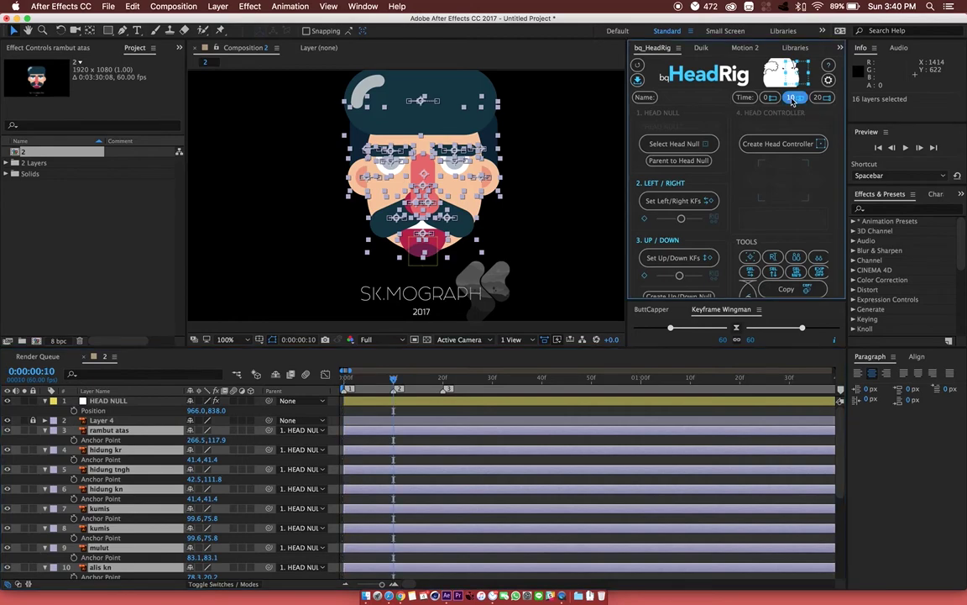
key("period")
left_click(74, 440)
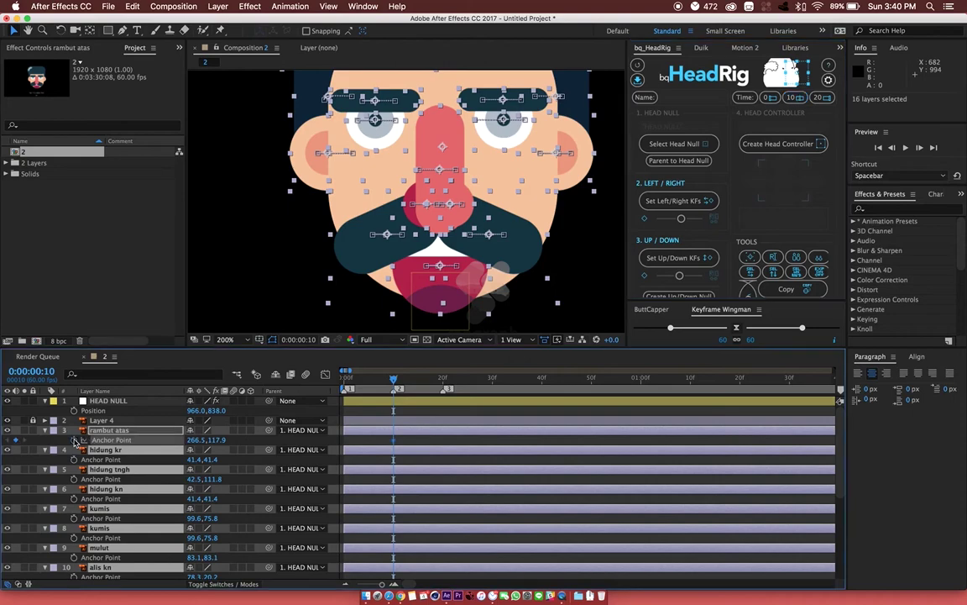
key("comma")
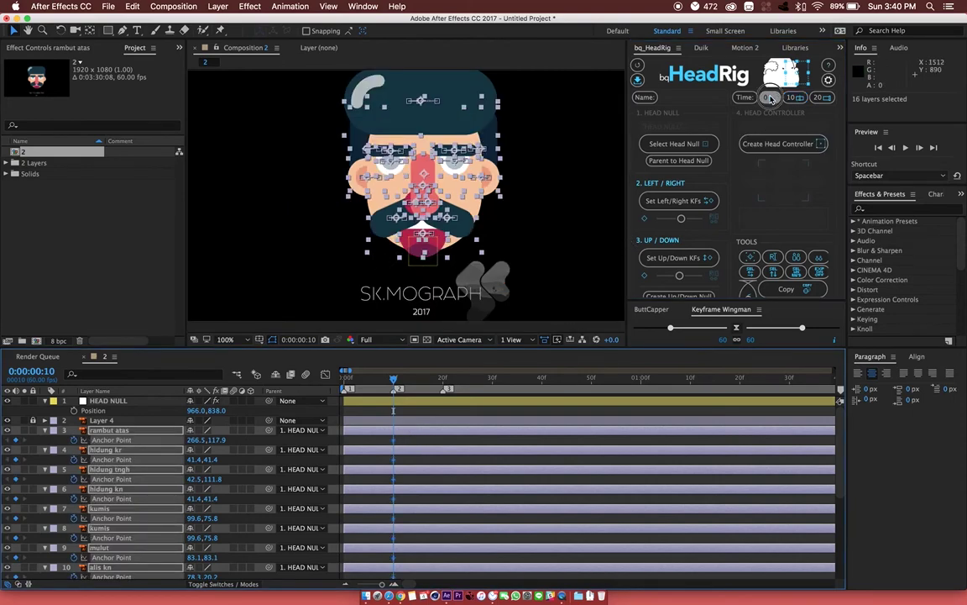
left_click(766, 98)
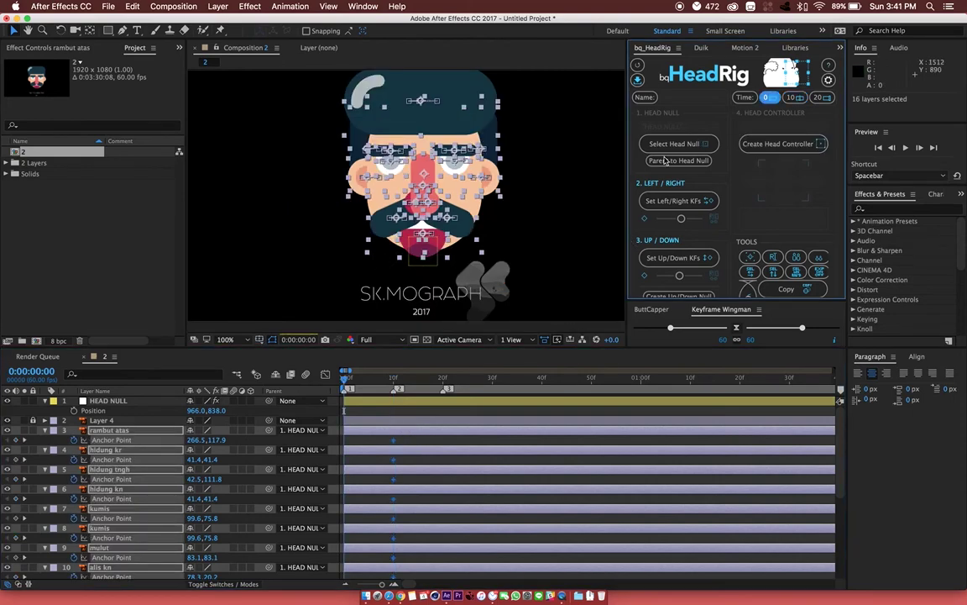
left_click(424, 443)
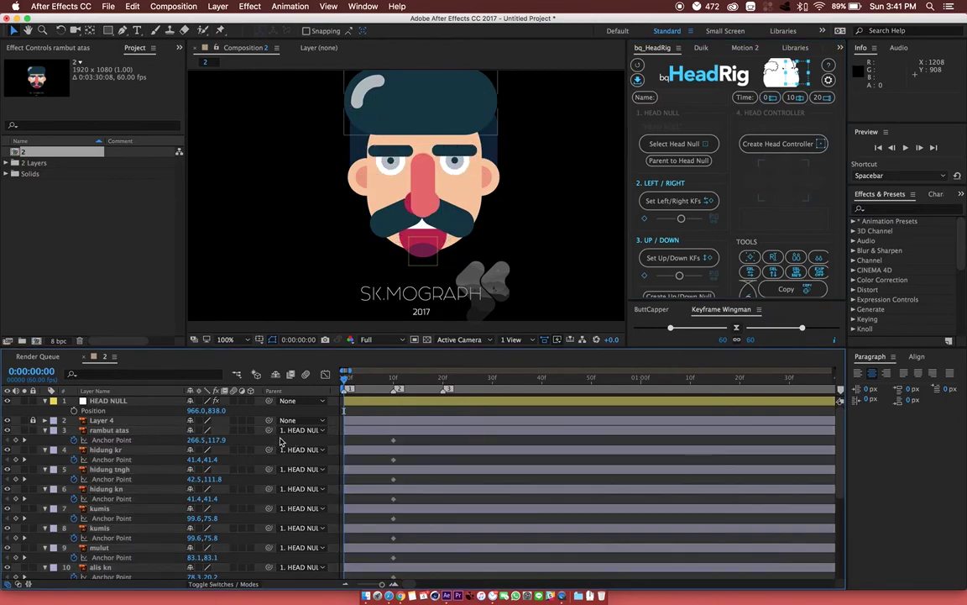
Step: At frame 0, raise the top hair, eyebrows and eyes by increasing their Anchor Point Y
left_click(364, 433)
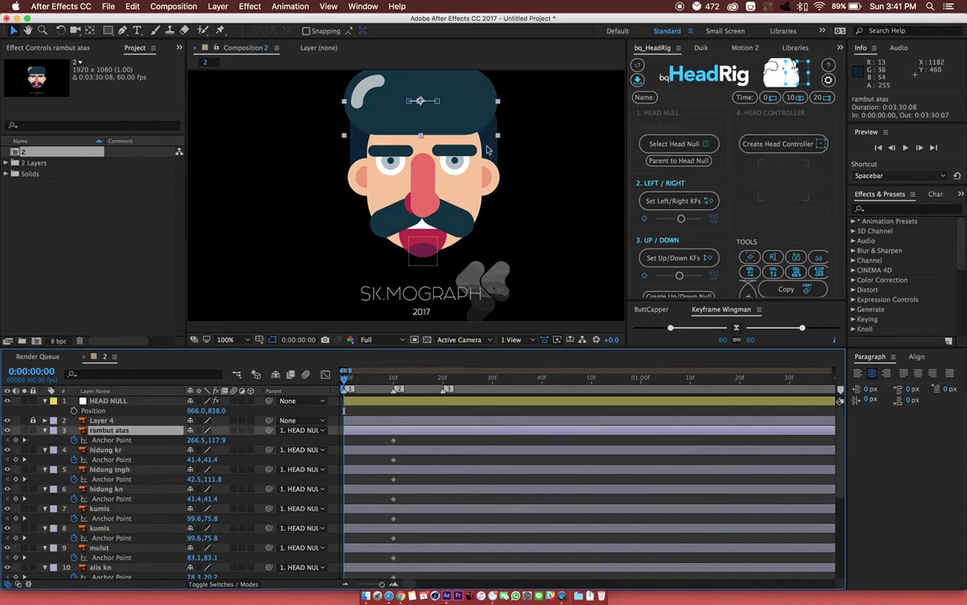
scroll(470, 168, "up", 3)
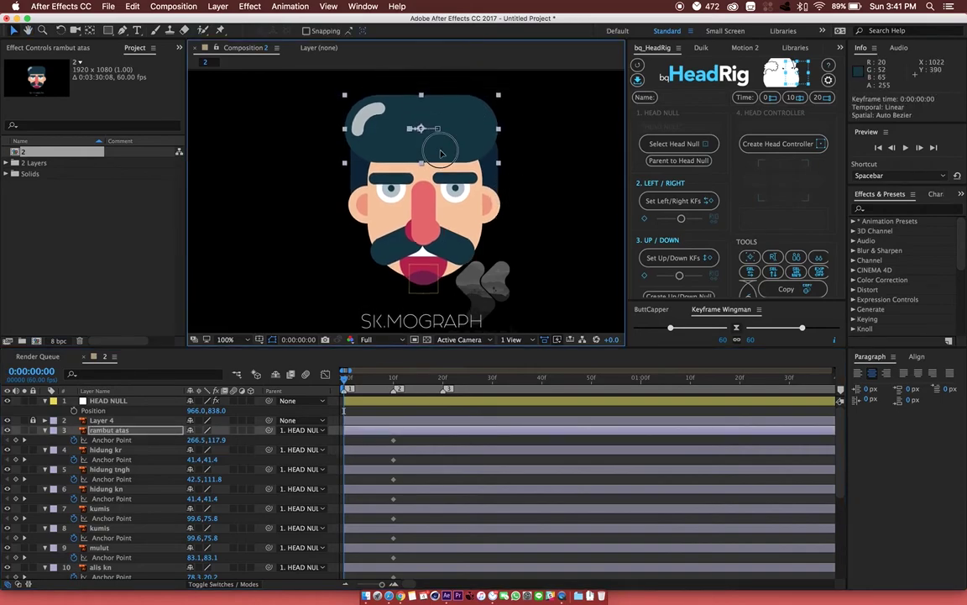
left_click(245, 437)
left_click_drag(216, 440, 244, 442)
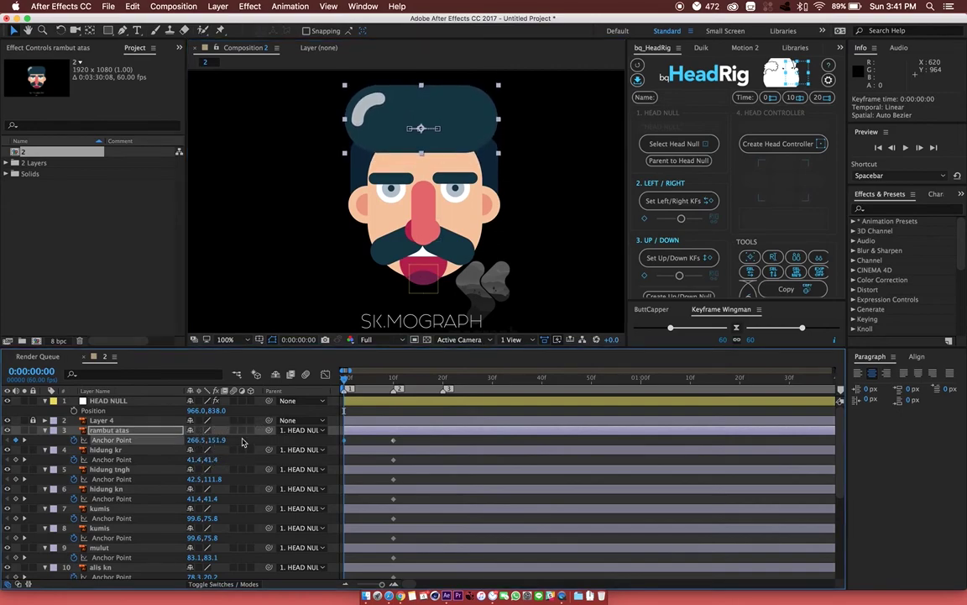
mouse_move(375, 162)
left_mouse_down()
mouse_move(457, 192)
mouse_move(356, 201)
left_mouse_up()
scroll(227, 531, "down", 2)
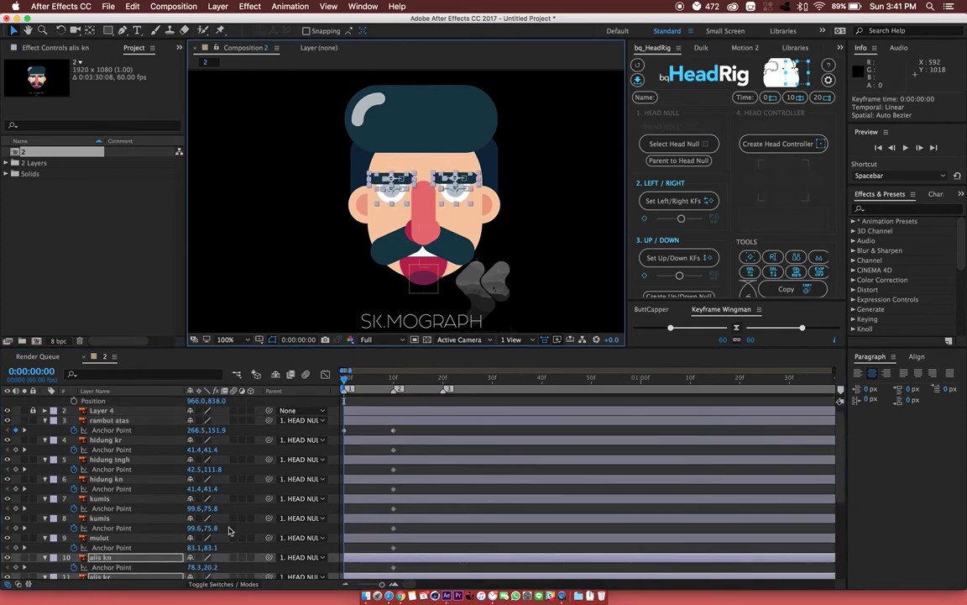
scroll(223, 520, "down", 2)
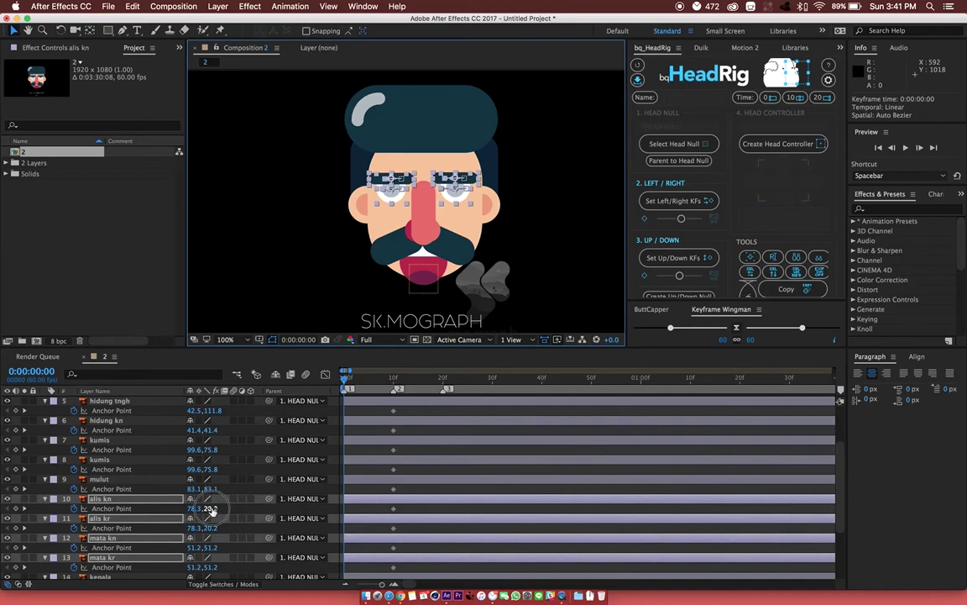
left_click_drag(214, 510, 235, 507)
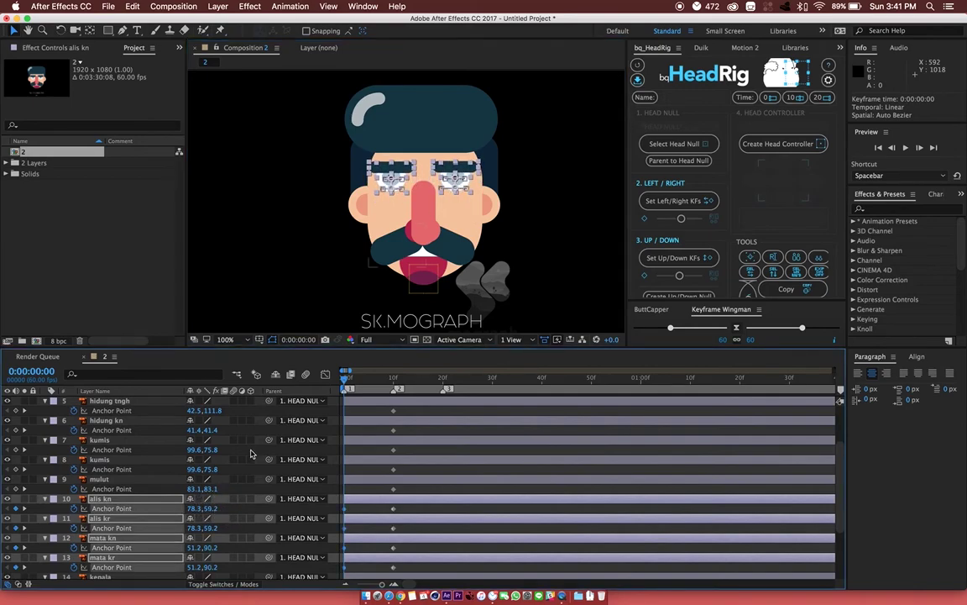
Step: Raise the nose, mustache and mouth at frame 0, then select the ears and side hair at frame 20
left_click(425, 215)
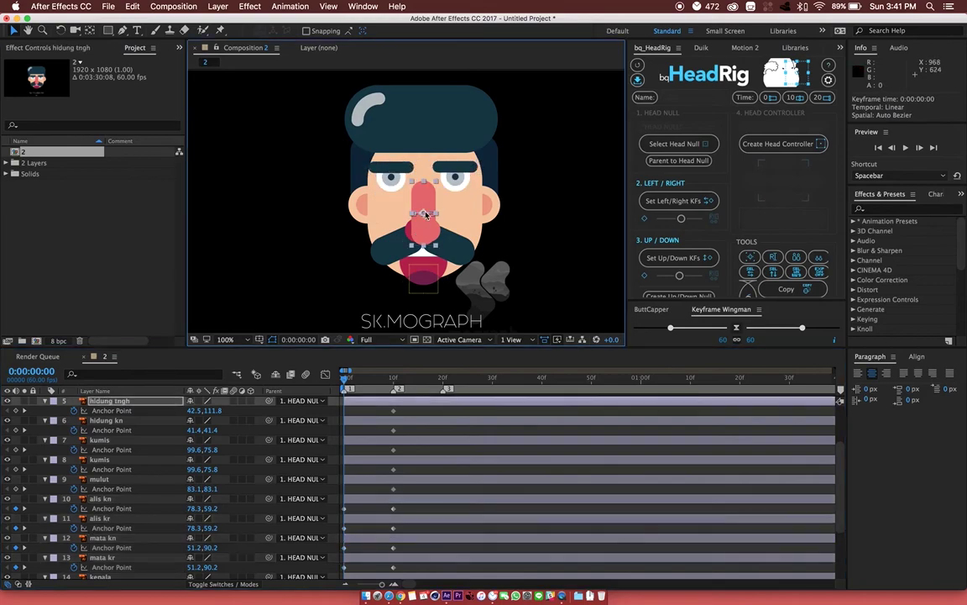
left_click_drag(205, 430, 244, 428)
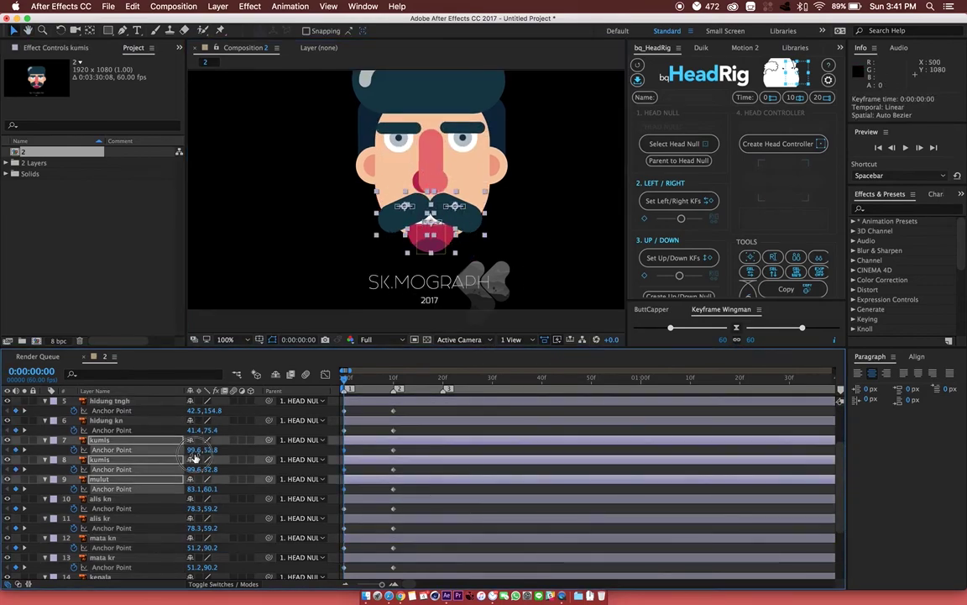
left_click(207, 548)
scroll(208, 520, "down", 3)
left_click(108, 505)
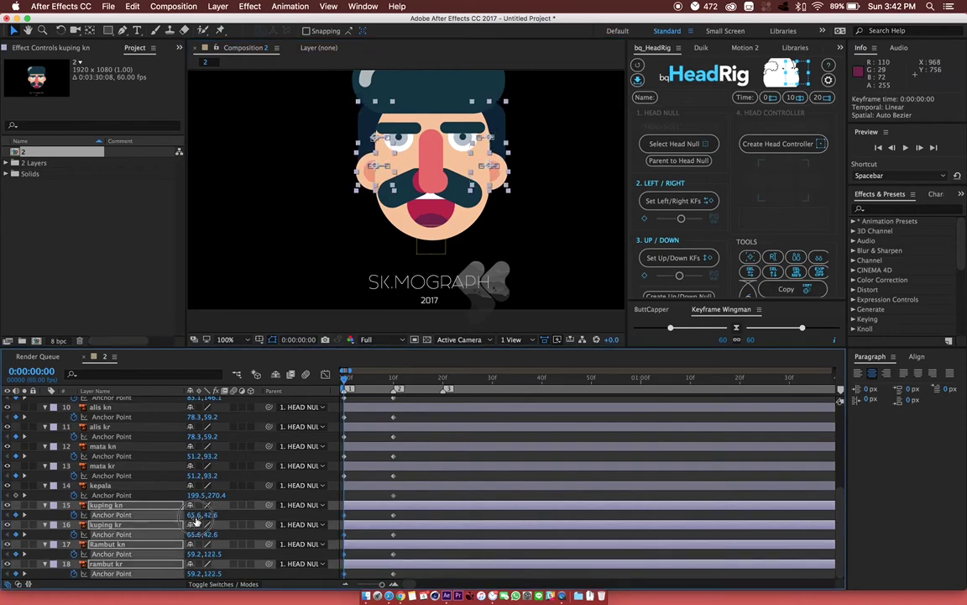
left_click(108, 563, "shift")
left_click(817, 96)
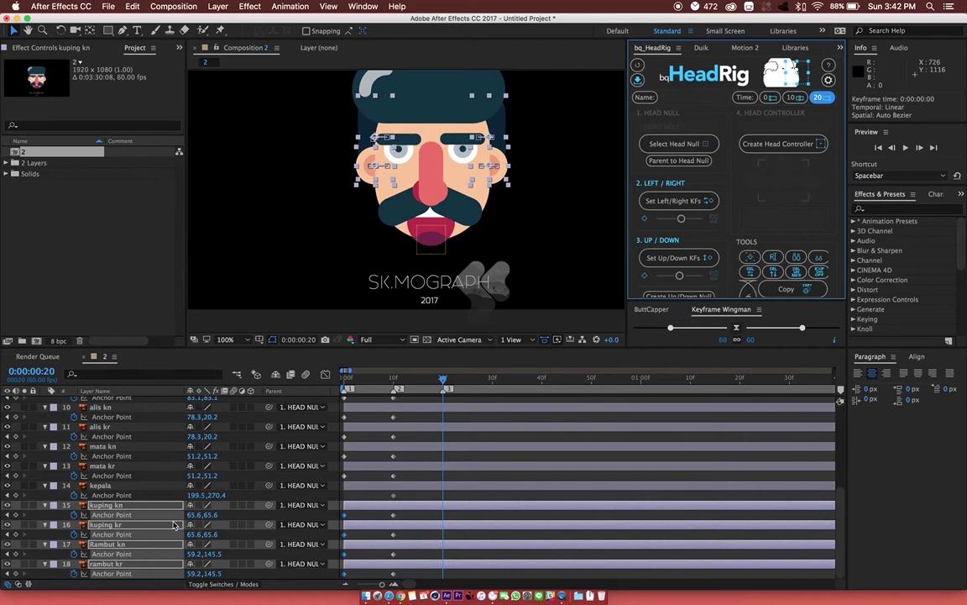
Step: At frame 20, shift the brows, eyes, top hair and nose lower via Anchor Point Y
left_click_drag(212, 517, 220, 517)
left_click(101, 407)
left_click(102, 465, "shift")
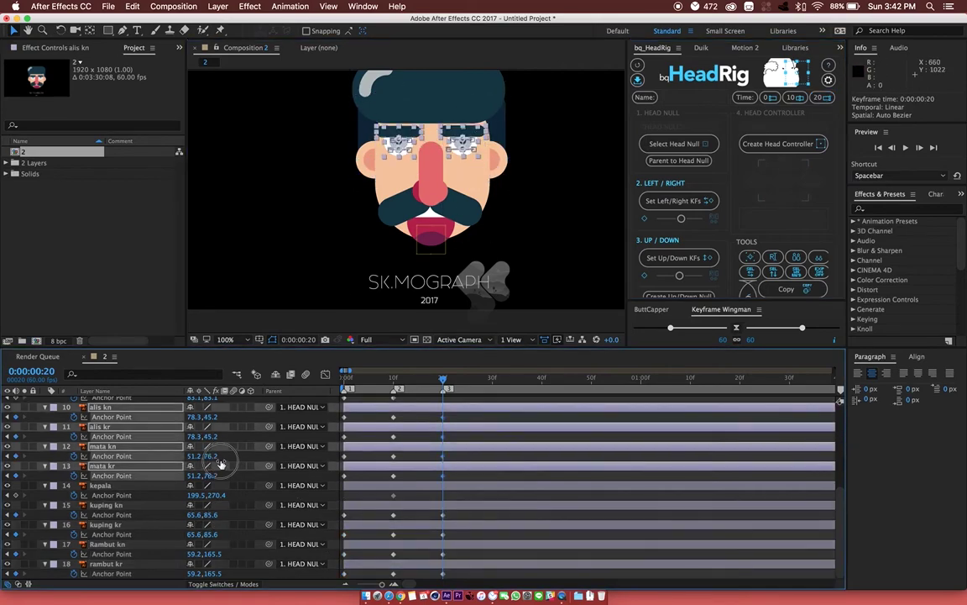
left_click_drag(208, 456, 410, 462)
scroll(402, 440, "up", 5)
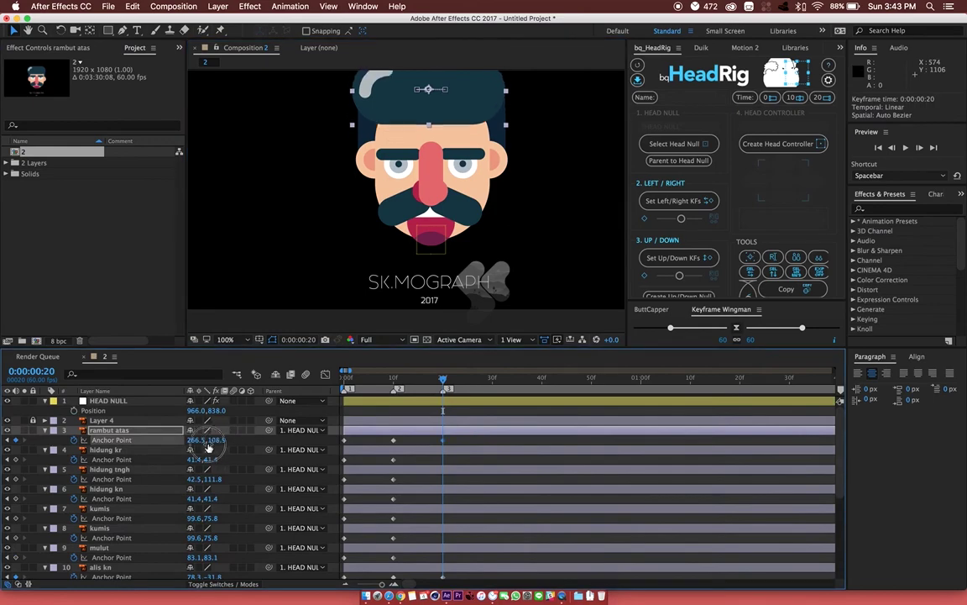
left_click(109, 429)
left_click(105, 449)
left_click(105, 488, "shift")
left_click_drag(212, 459, 168, 459)
Step: Lower the mustache and mouth, check the pose, and marquee-select all the keyframes
left_click(99, 508)
left_click(99, 527, "shift")
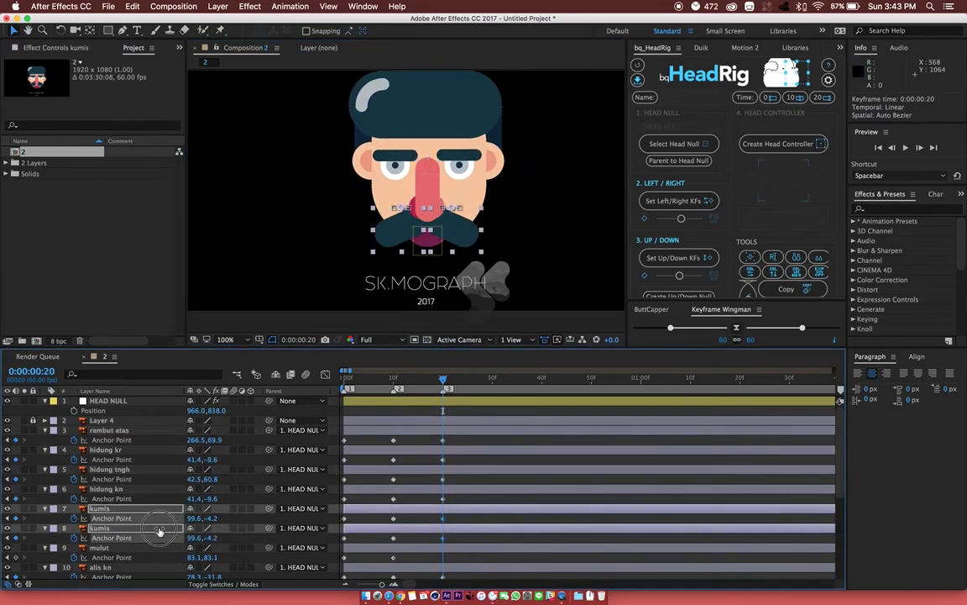
left_click_drag(212, 518, 122, 559)
left_click(99, 547)
left_click_drag(207, 556, 172, 557)
left_click_drag(442, 380, 445, 386)
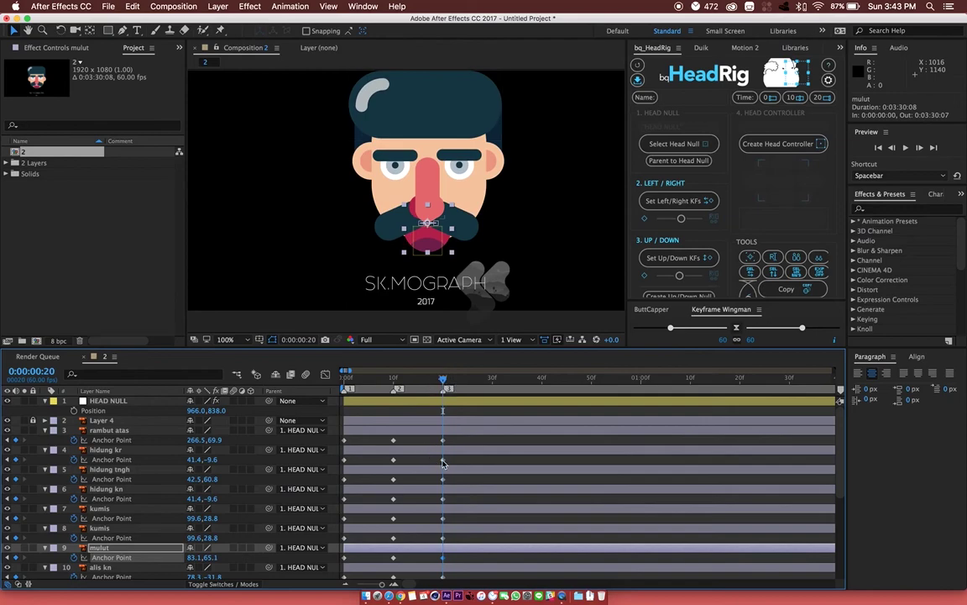
mouse_move(466, 440)
left_mouse_down()
mouse_move(332, 587)
mouse_move(332, 599)
left_mouse_up()
Step: Store the selected Anchor Point keyframes as bq_HeadRig's up/down animation and deselect everything
scroll(483, 545, "up", 3)
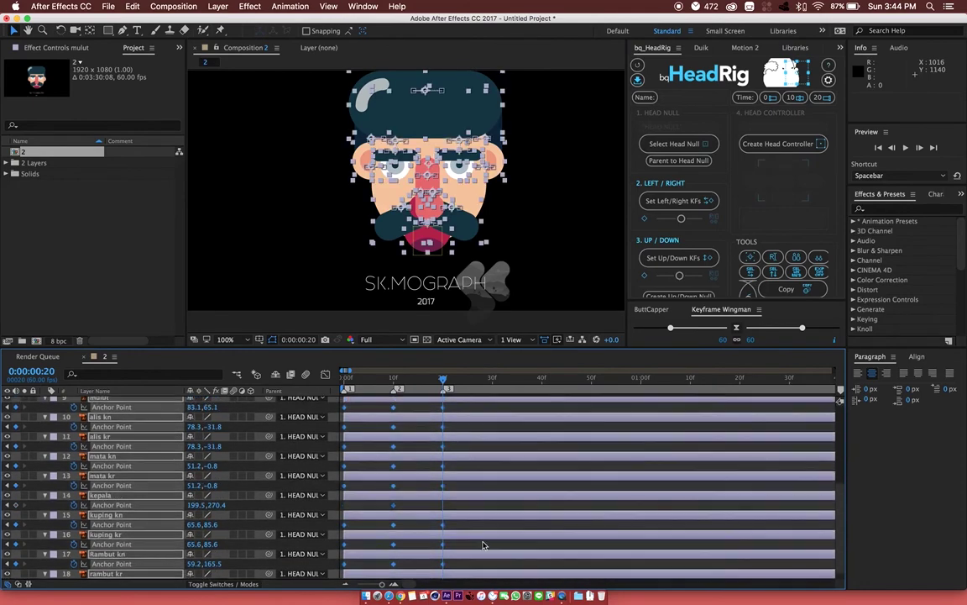
scroll(479, 556, "up", 3)
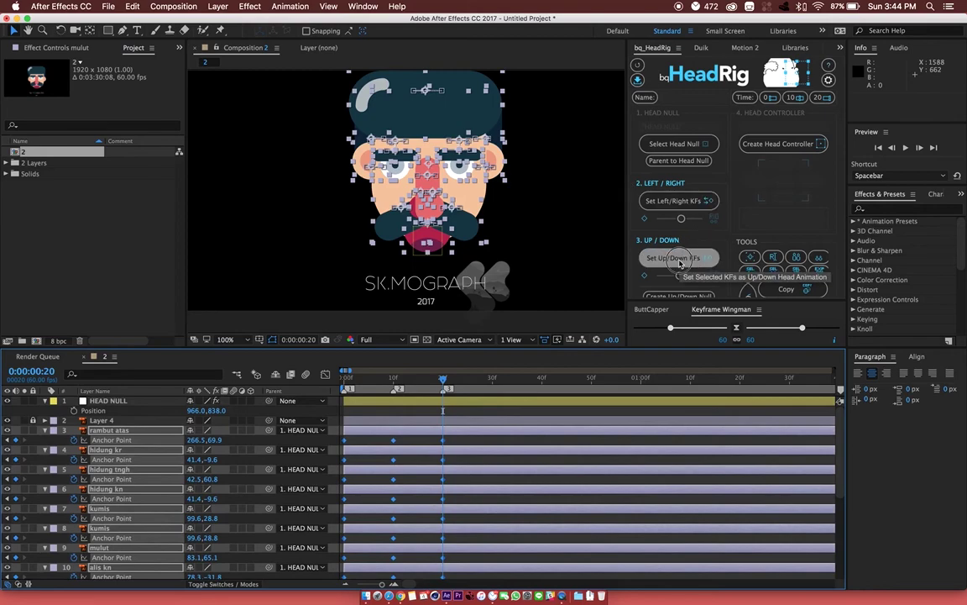
left_click(680, 263)
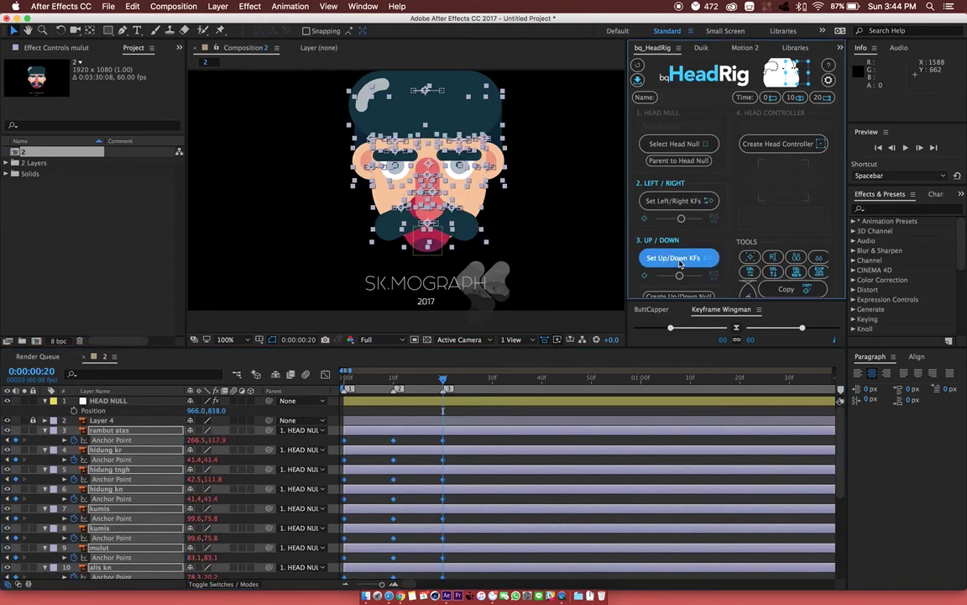
left_click(526, 222)
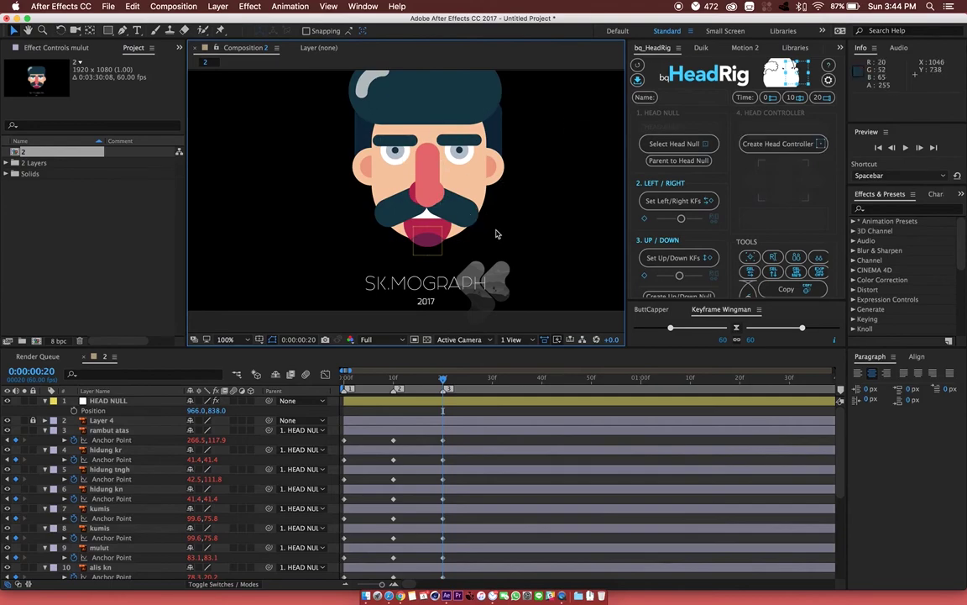
Step: Create the HEAD CONTROL layer with bq_HeadRig and scale it up to 202%
left_click(778, 144)
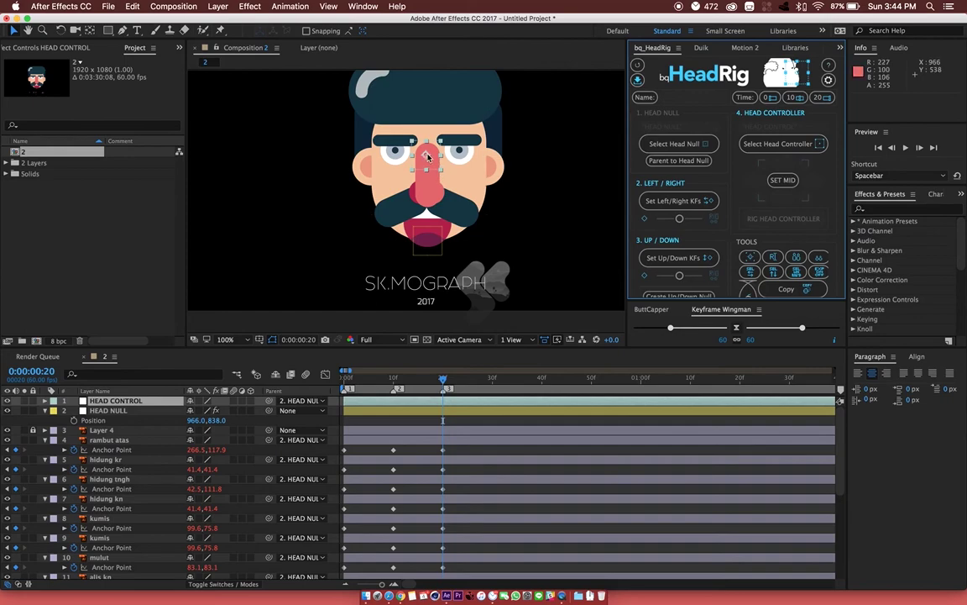
key("s")
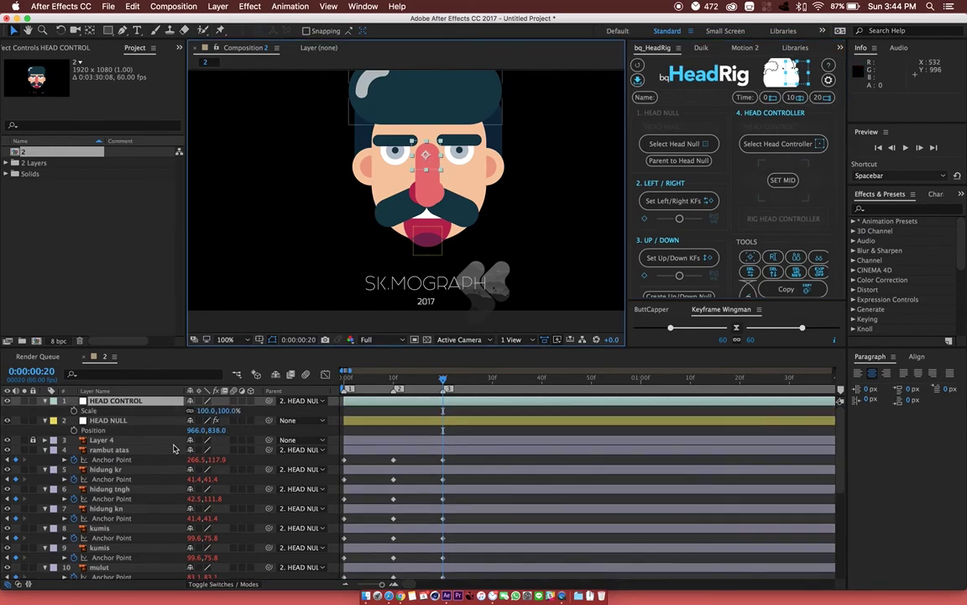
left_click_drag(265, 410, 291, 409)
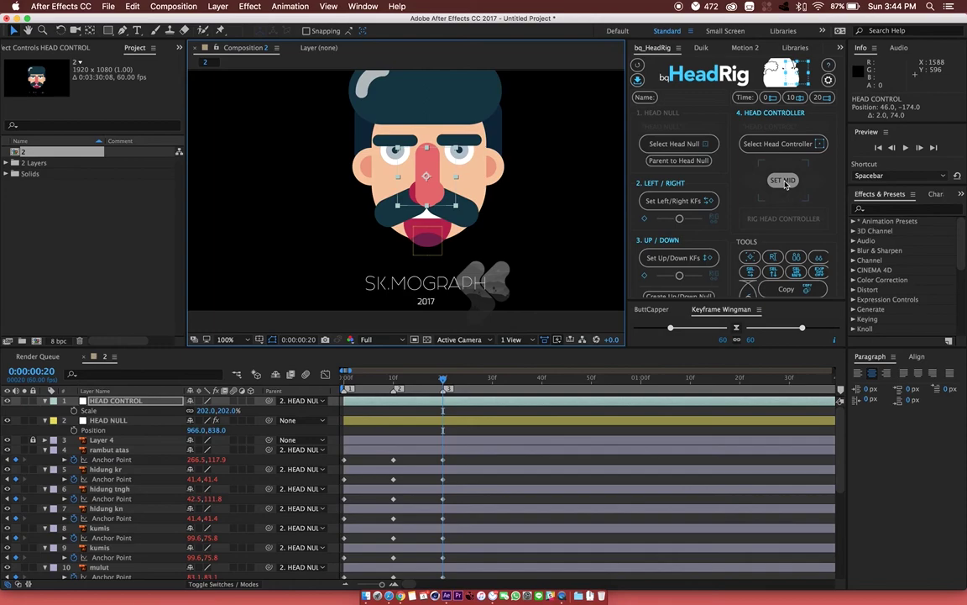
Step: Record the controller's mid position, then drag it right and up to record SET RIGHT and SET UP
left_click(784, 181)
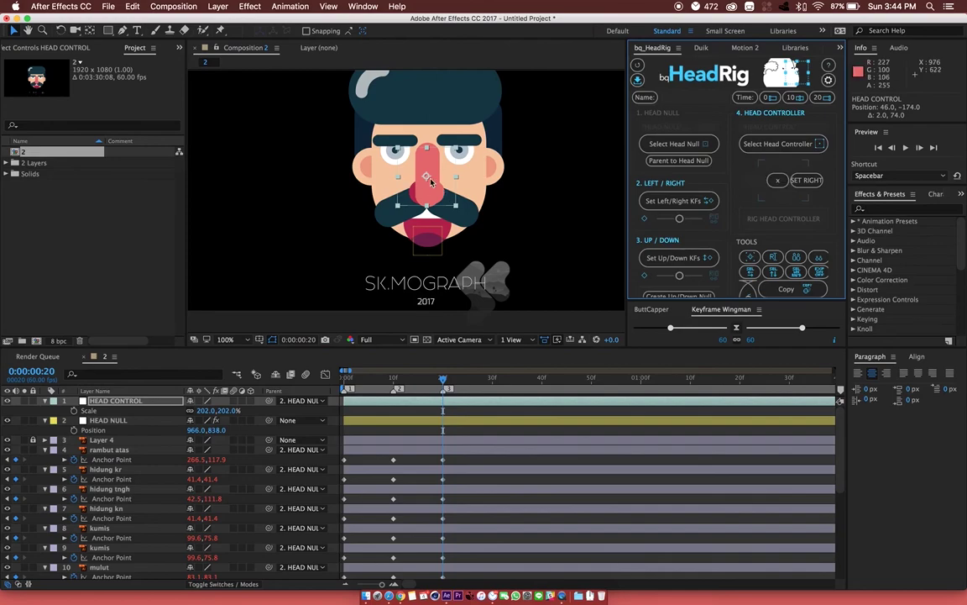
left_click_drag(427, 175, 483, 178)
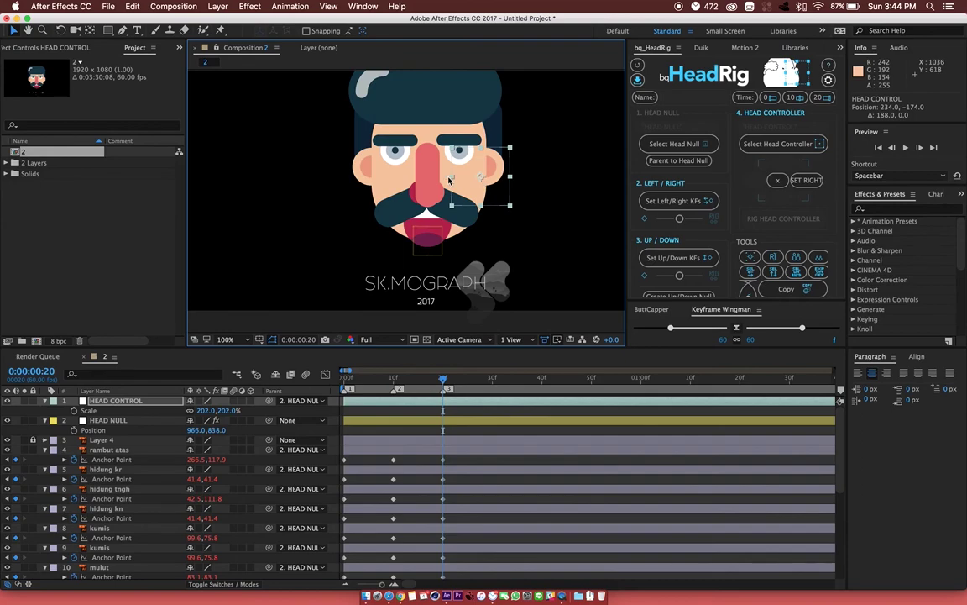
left_click(804, 180)
left_click_drag(442, 178, 434, 118)
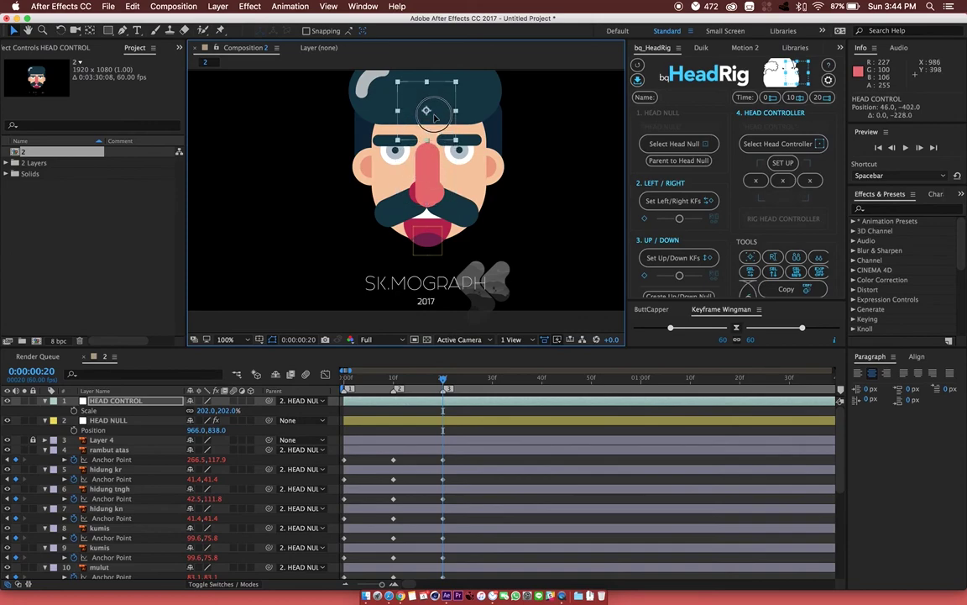
left_click_drag(434, 118, 434, 118)
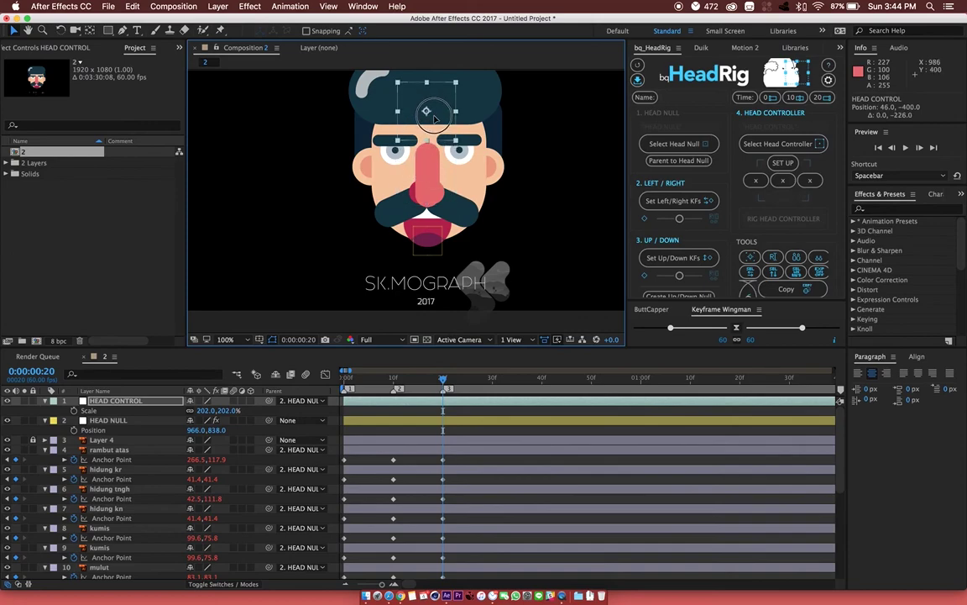
left_click(781, 164)
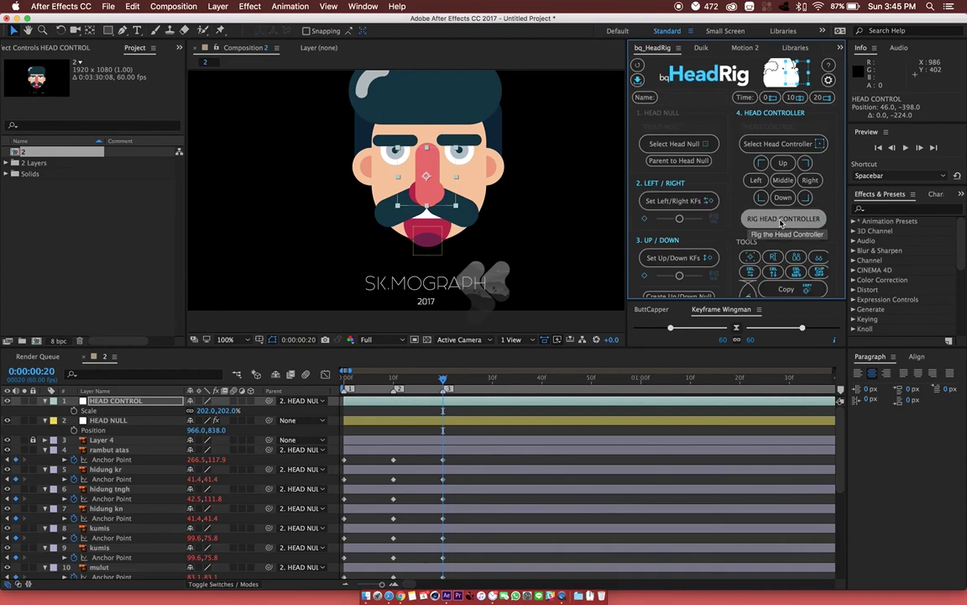
Step: Apply RIG HEAD CONTROLLER and drag HEAD CONTROL around, with the viewer at Fit, to test the face turning
left_click(784, 220)
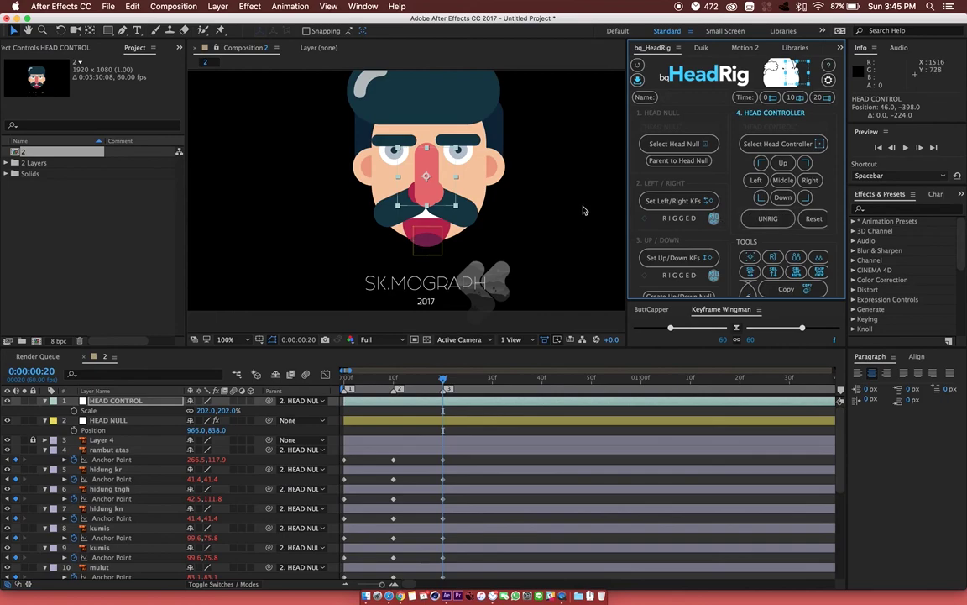
mouse_move(414, 181)
left_mouse_down()
mouse_move(401, 173)
mouse_move(472, 185)
mouse_move(420, 241)
mouse_move(407, 160)
mouse_move(374, 185)
mouse_move(463, 198)
mouse_move(427, 215)
left_mouse_up()
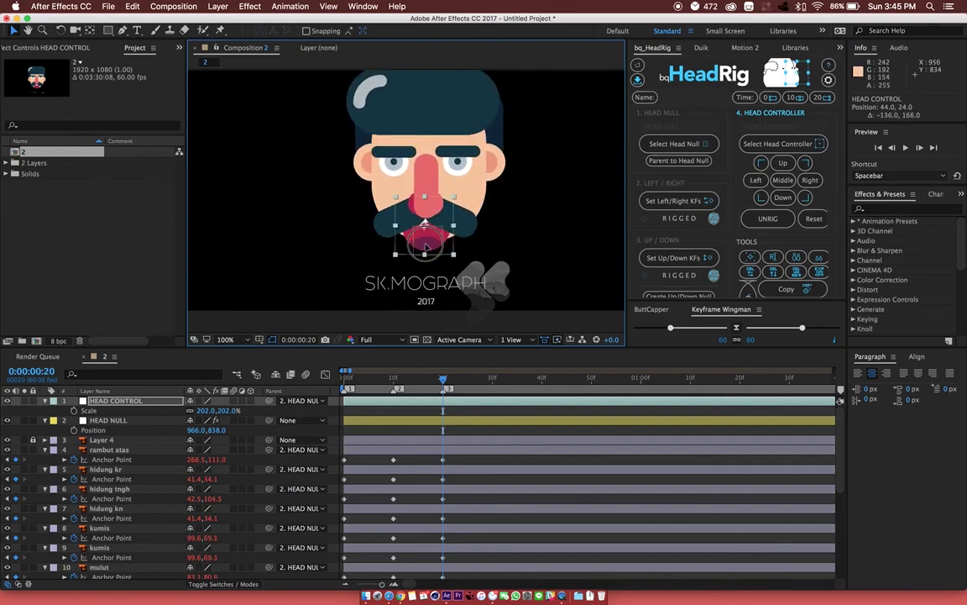
left_click_drag(426, 214, 418, 150)
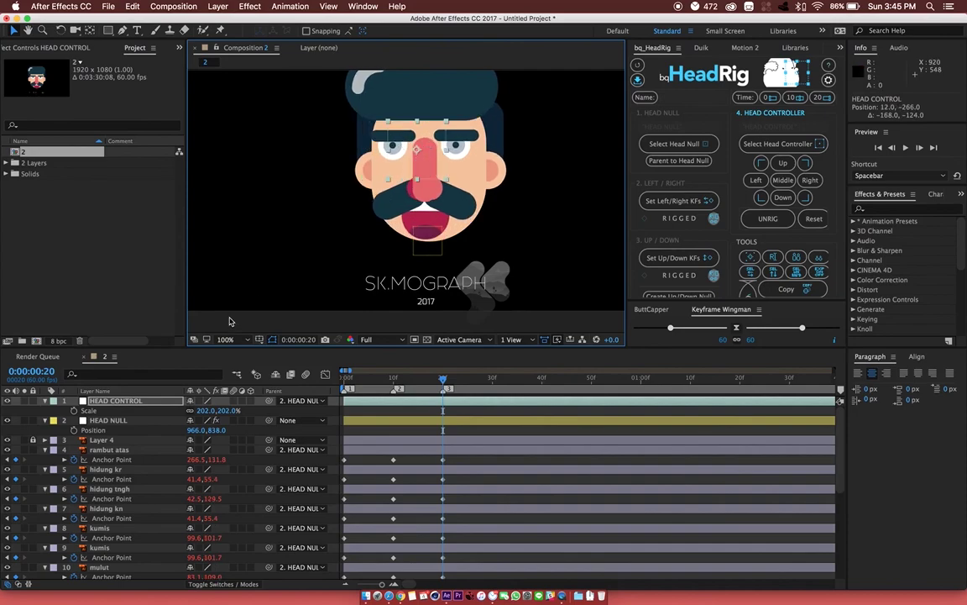
left_click(227, 339)
left_click(237, 349)
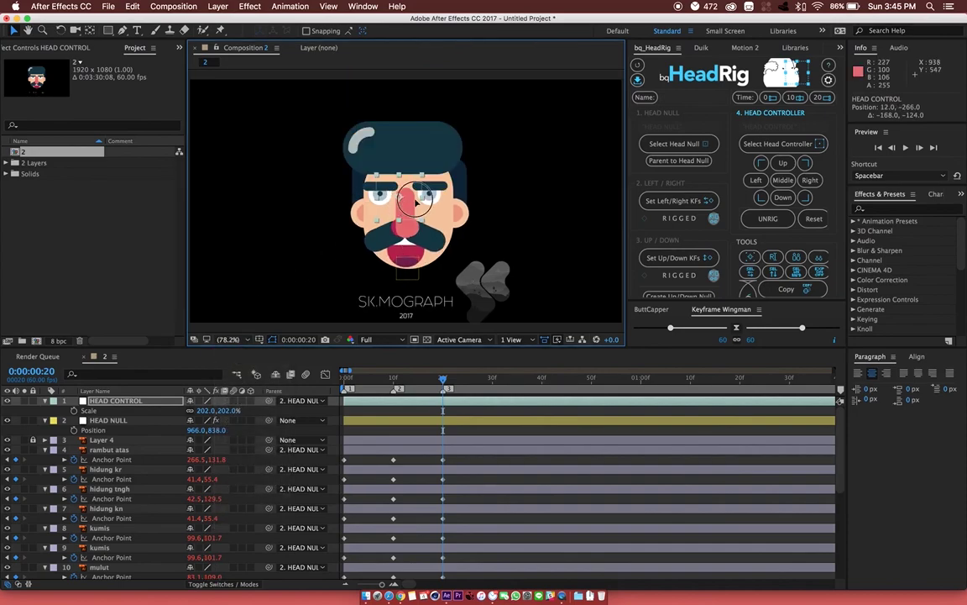
left_click_drag(353, 216, 434, 197)
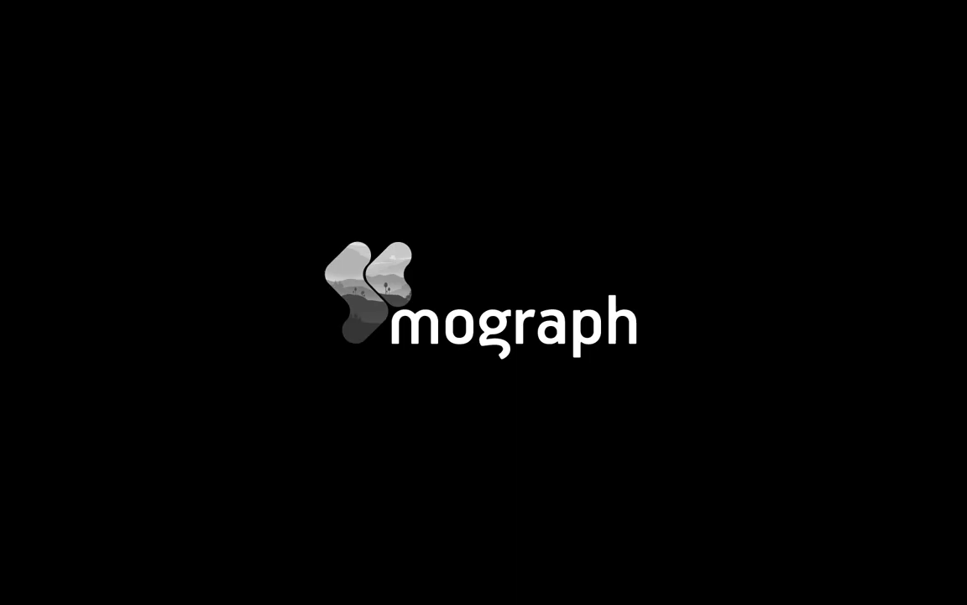